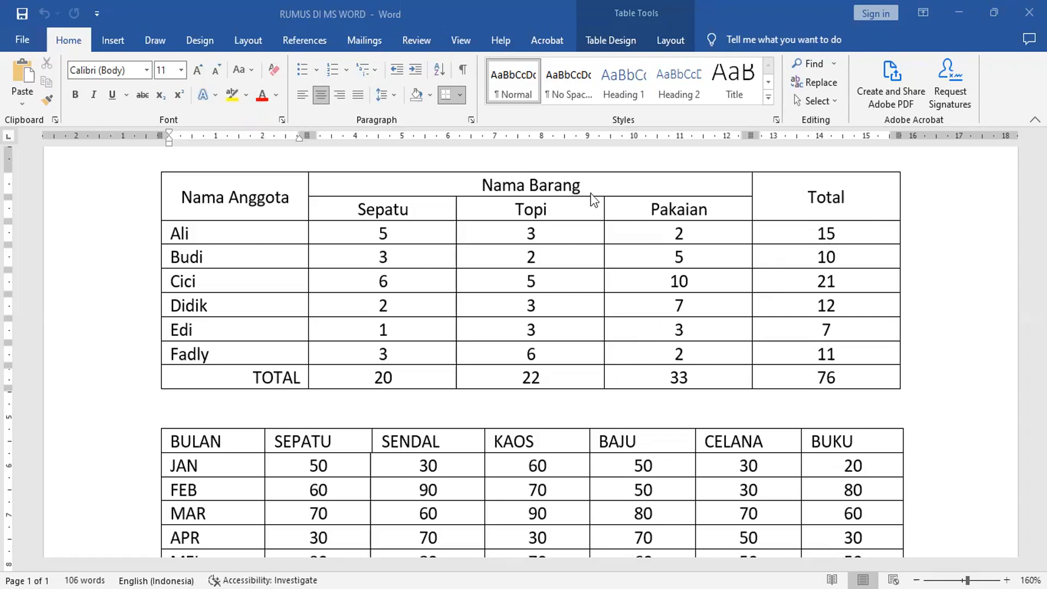
left_click(720, 288)
key("ctrl+F9")
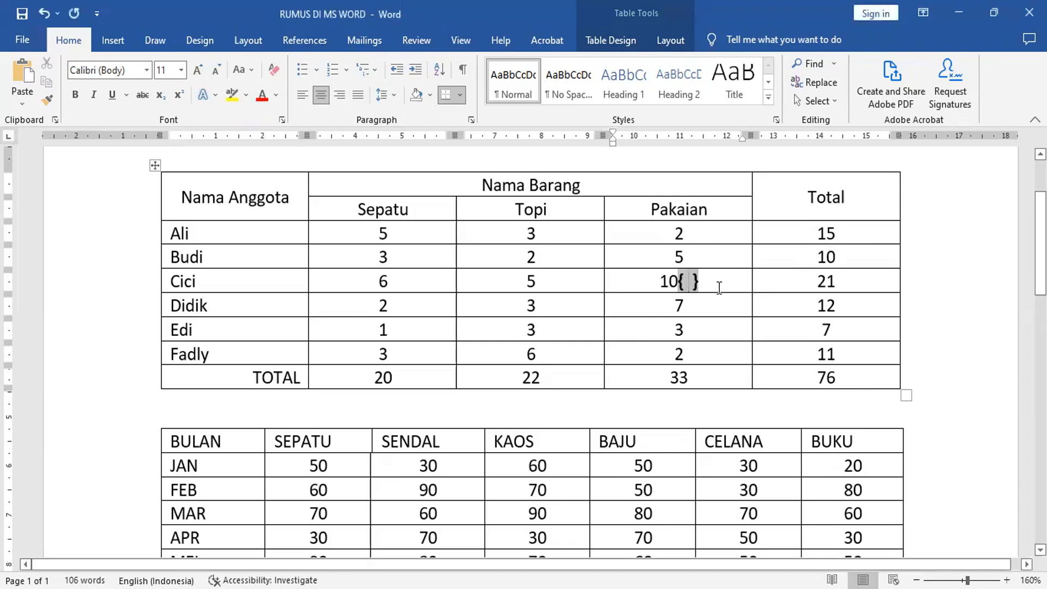
key("ctrl+z")
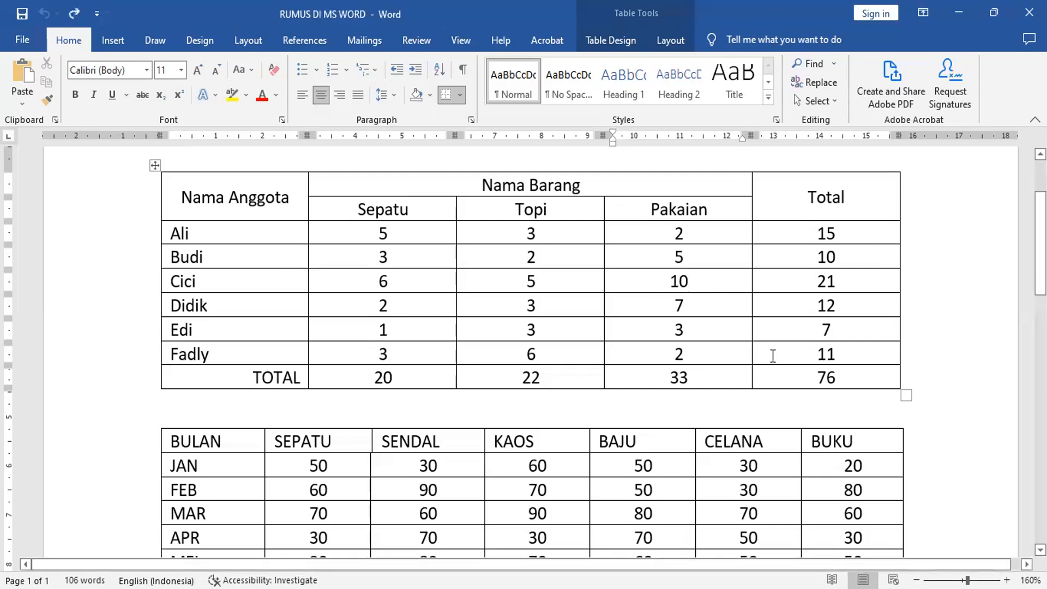
Display the field codes and examine the formulas in the total cells of the first table and the RATA-RATA row of the second
left_click(875, 378)
key("alt+F9")
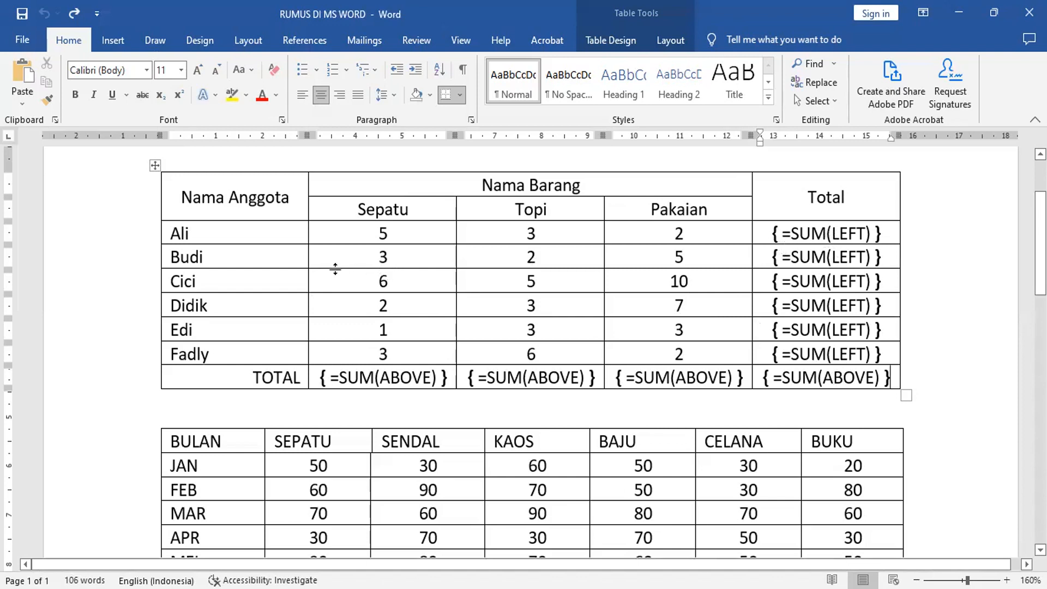
left_click(124, 240)
right_click(328, 237)
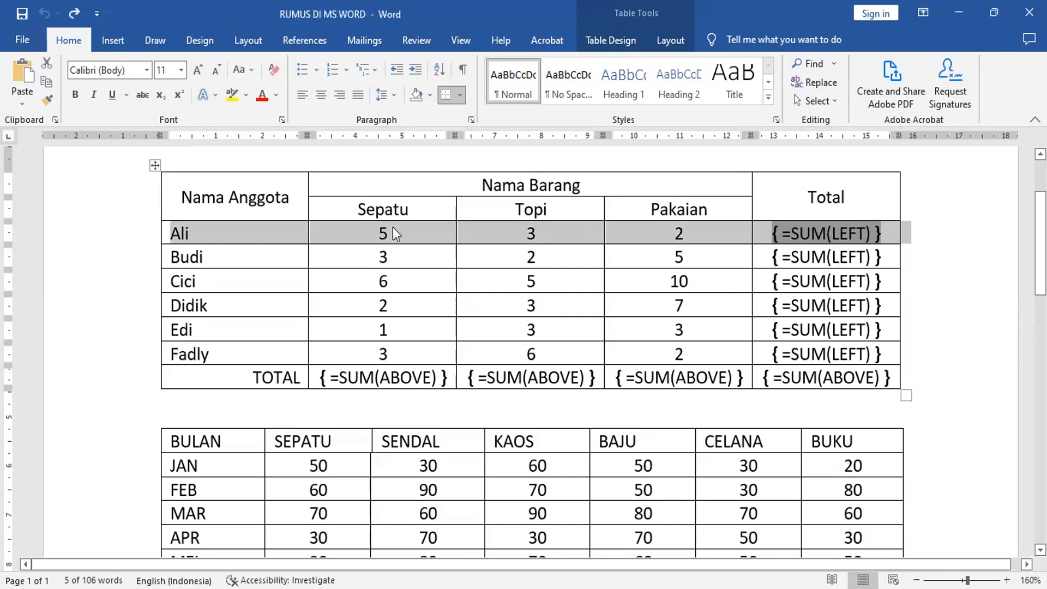
left_click(394, 158)
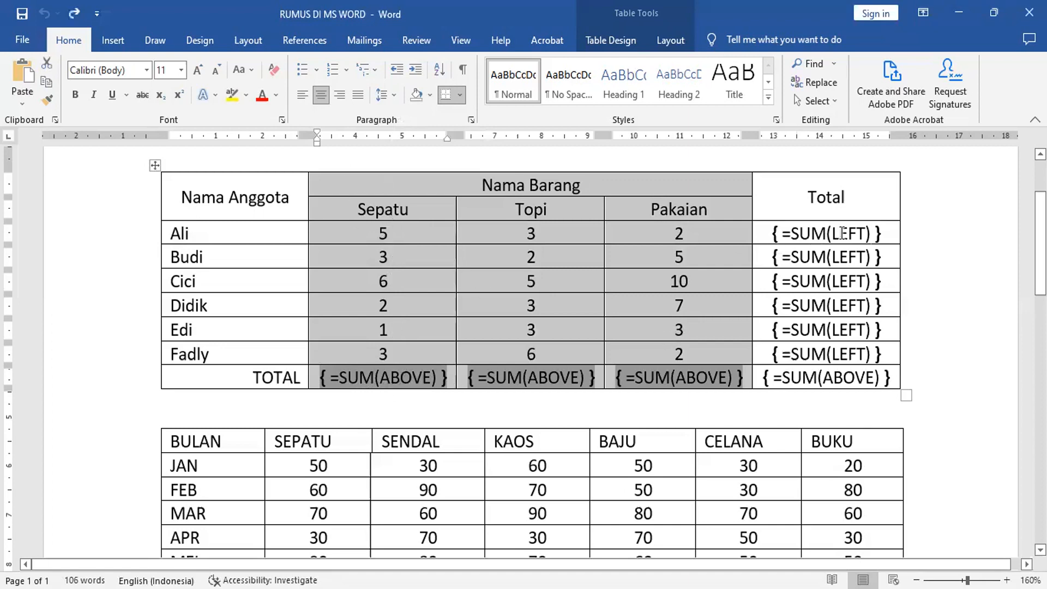
left_click(920, 424)
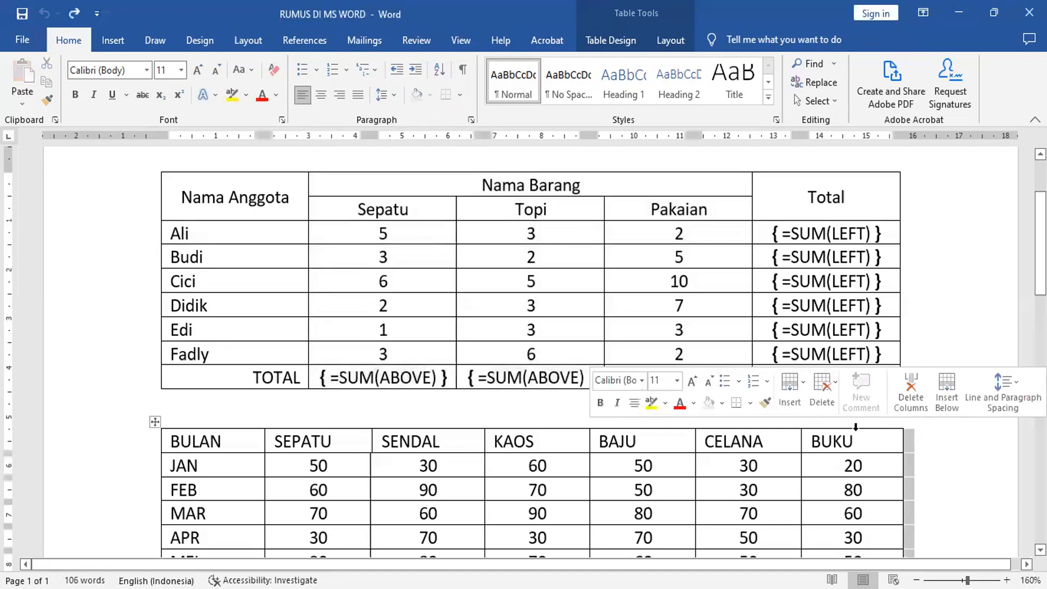
scroll(491, 460, "down", 3)
scroll(484, 458, "down", 2)
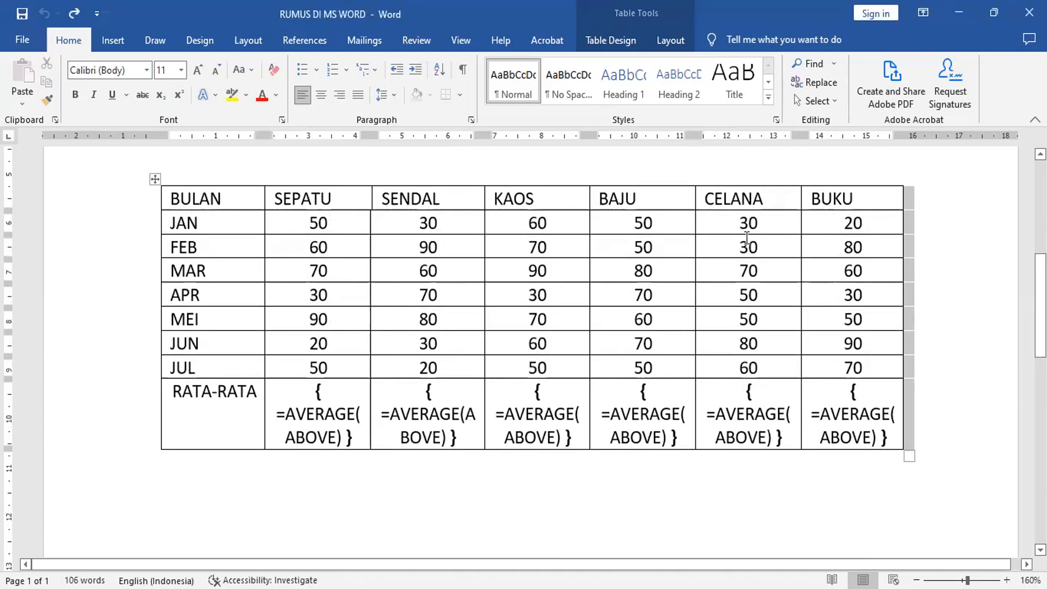
scroll(744, 281, "up", 5)
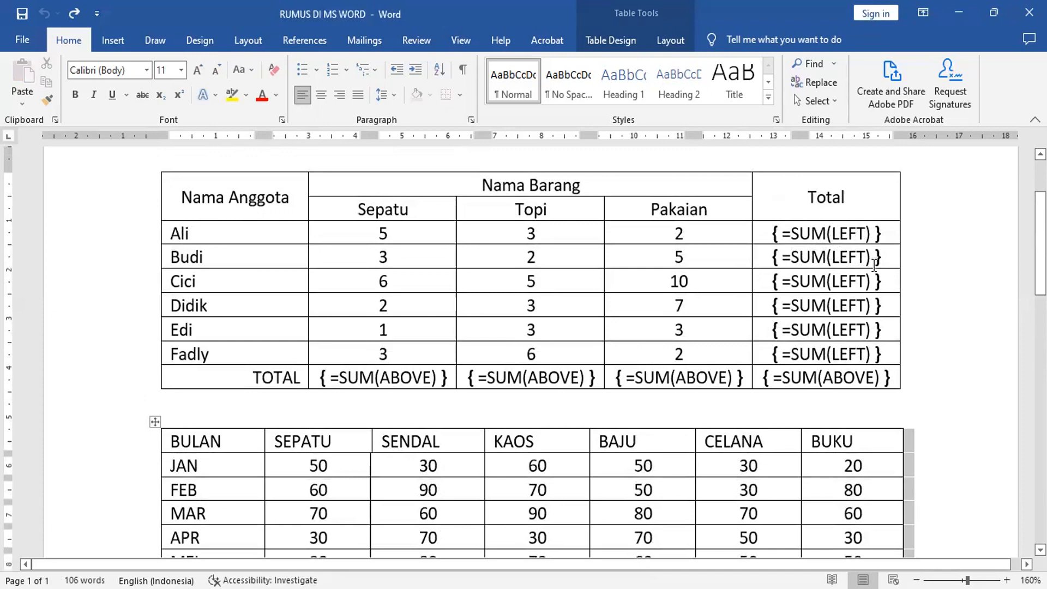
Switch the field codes back to calculated results and check the RATA-RATA row of the second table
key("alt")
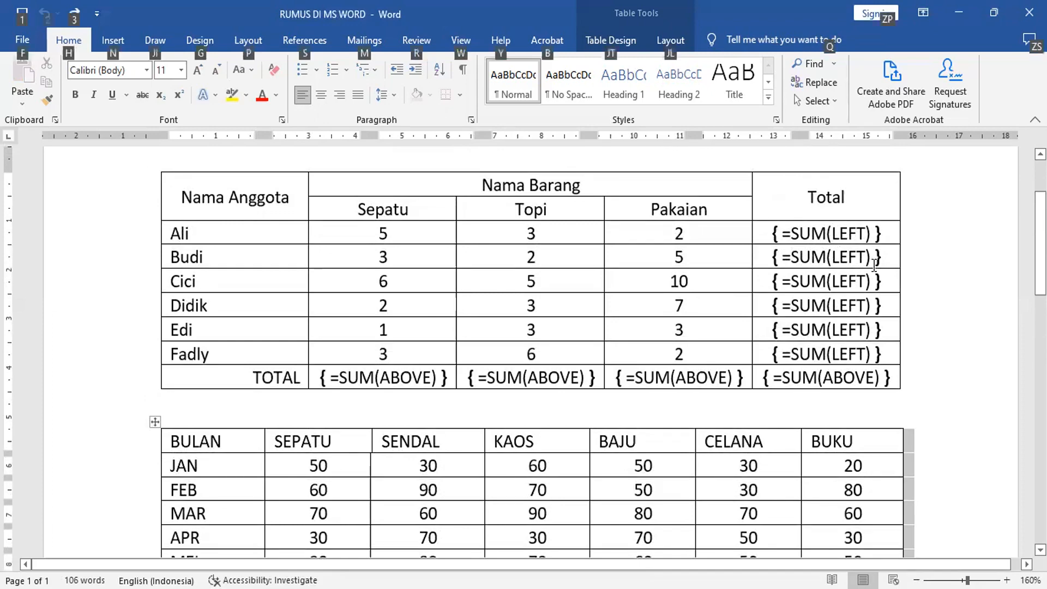
key("alt+F9")
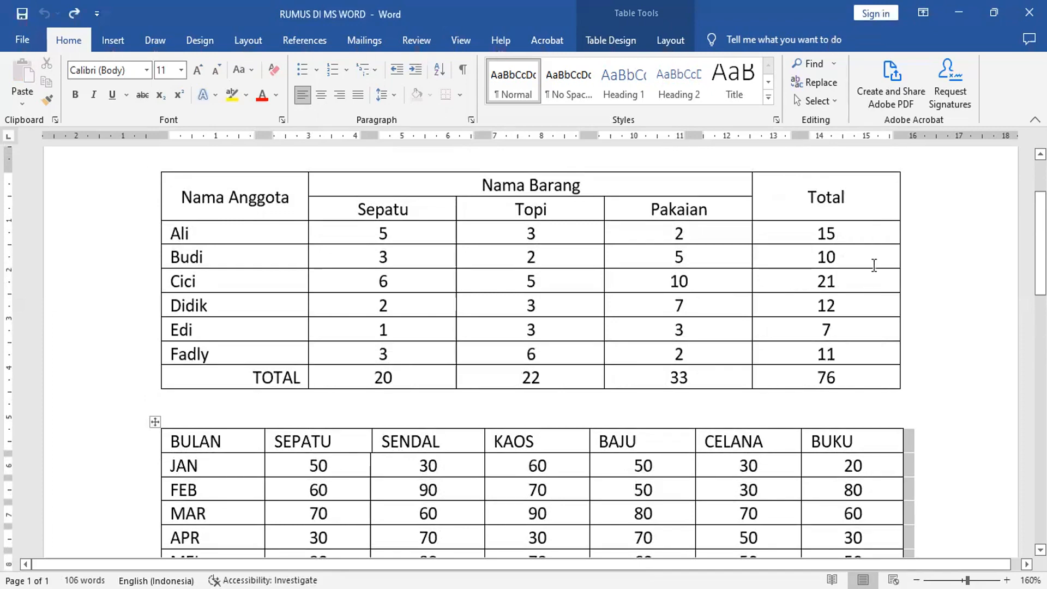
scroll(869, 267, "down", 5)
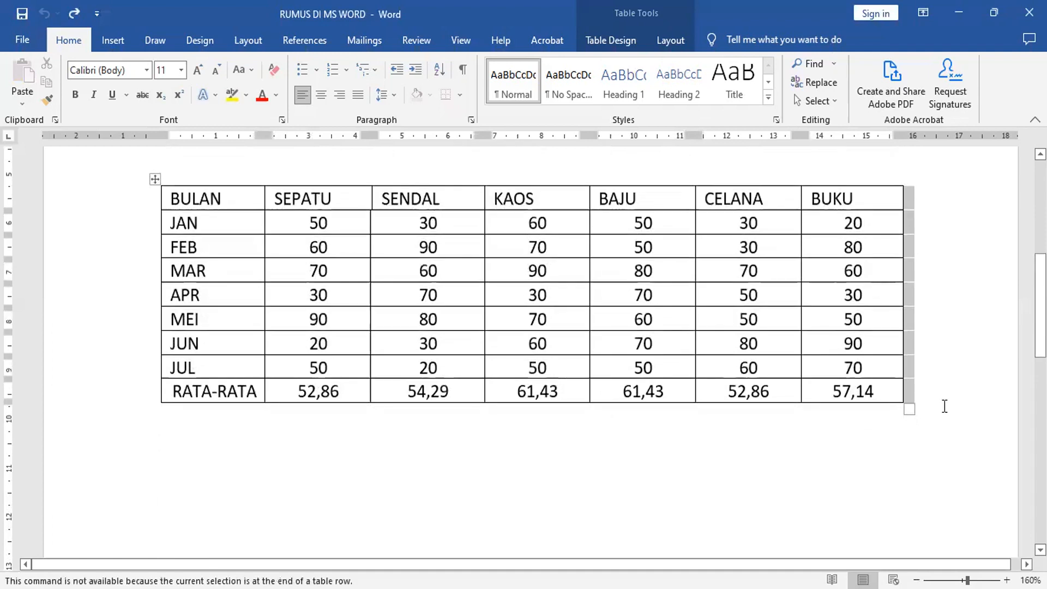
Insert a table of five columns and one row below the BULAN table, leaving a blank line between them
left_click(226, 434)
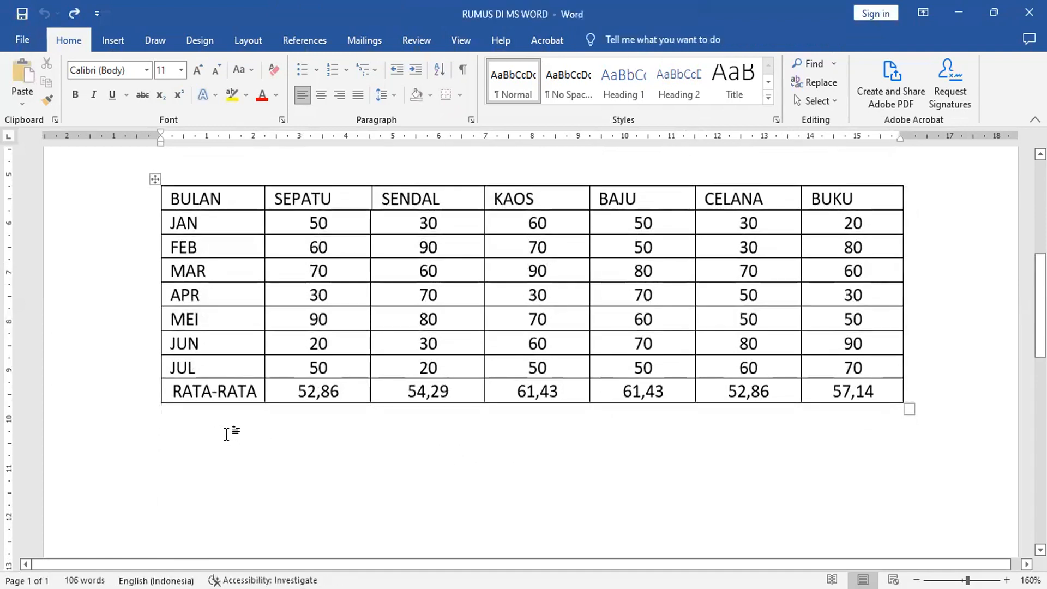
key("Return")
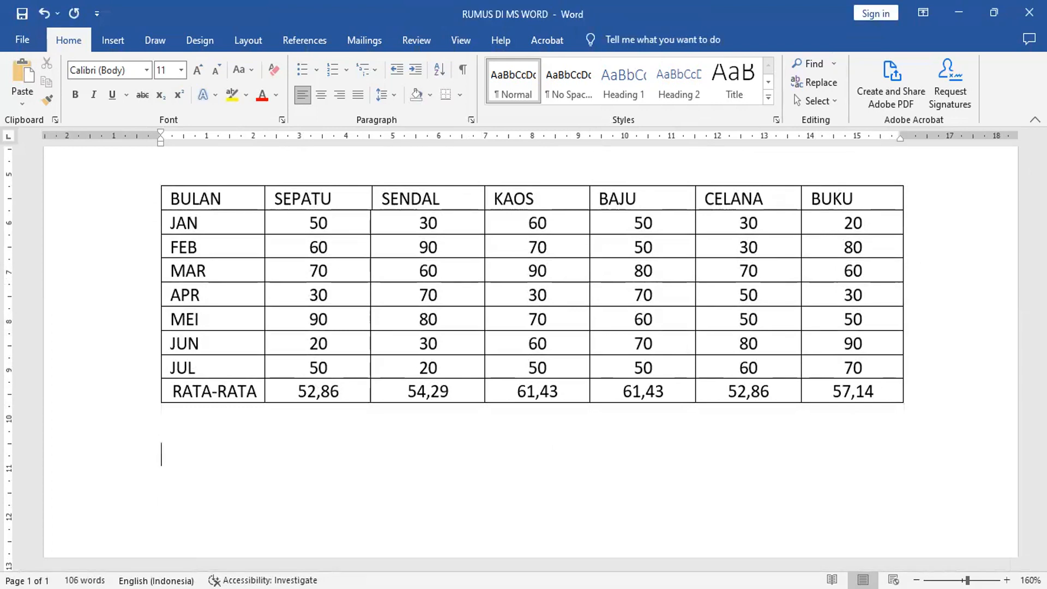
left_click(113, 42)
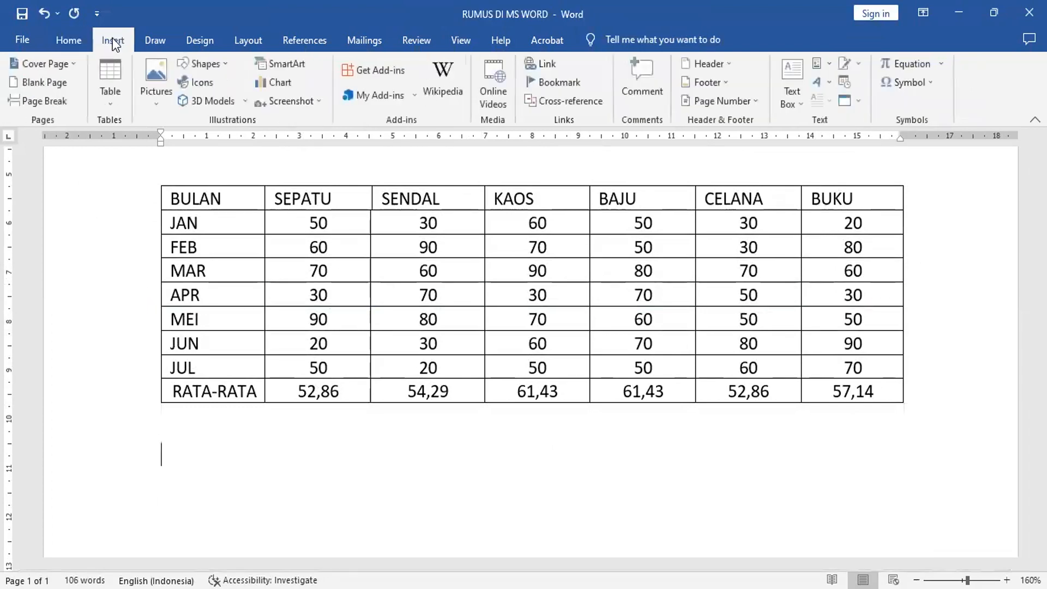
left_click(105, 75)
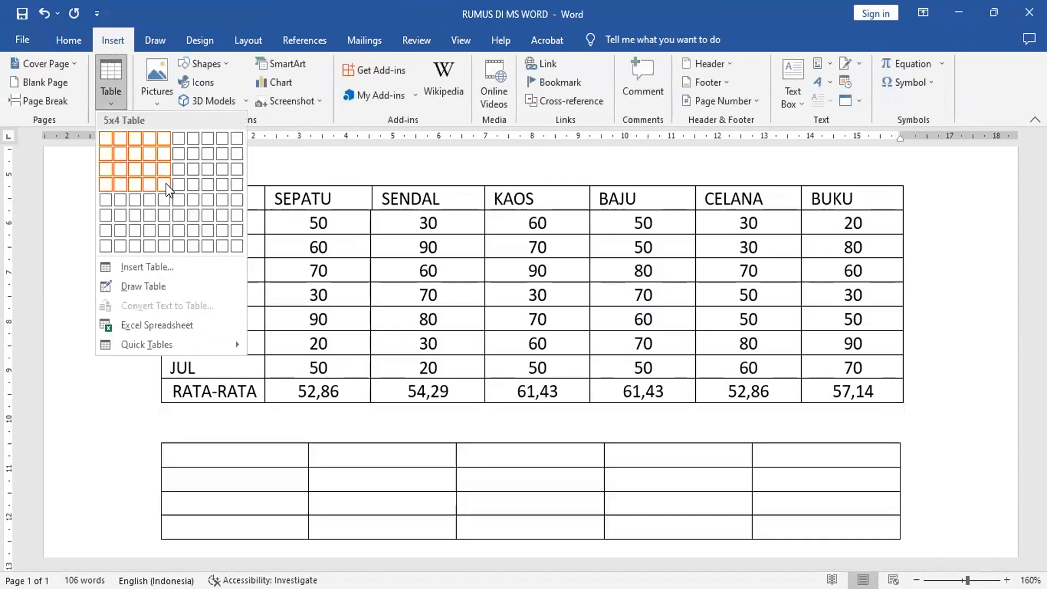
left_click(167, 138)
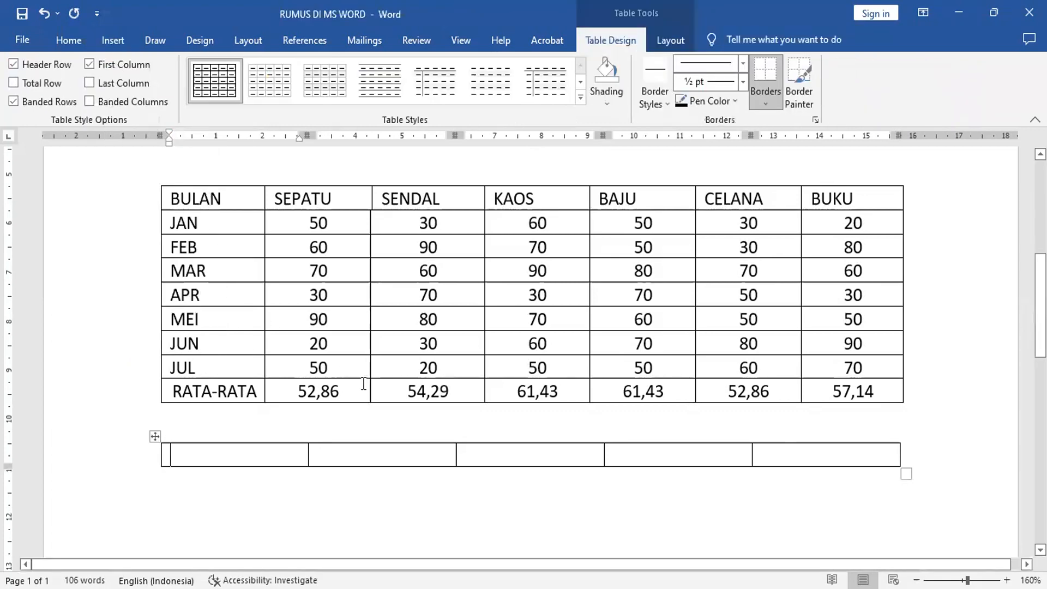
Insert a table of five columns and seven rows below the single-row table, separated by a blank line
left_click(224, 490)
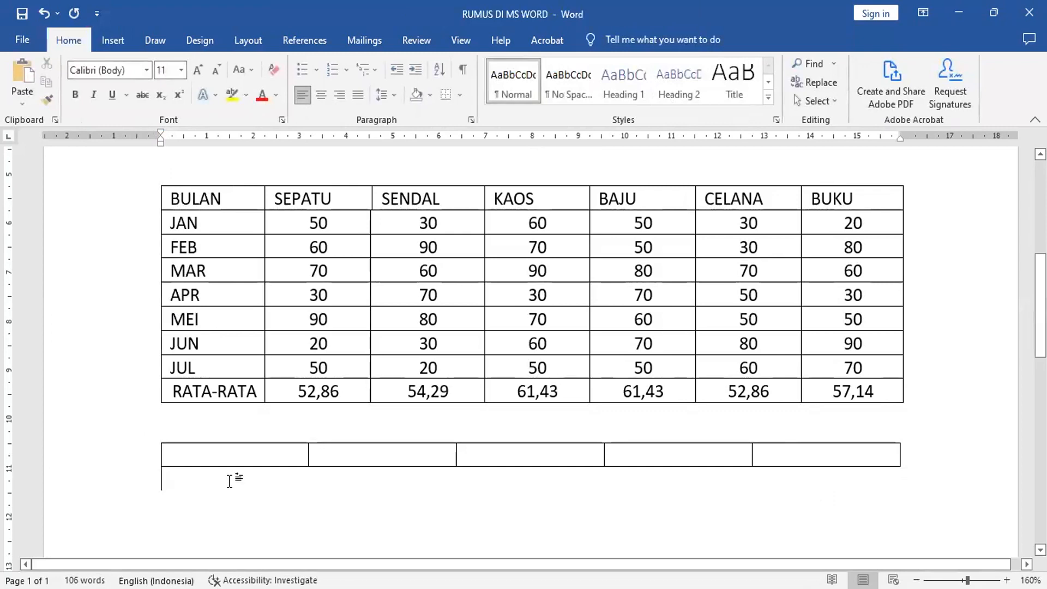
key("Return")
left_click(112, 42)
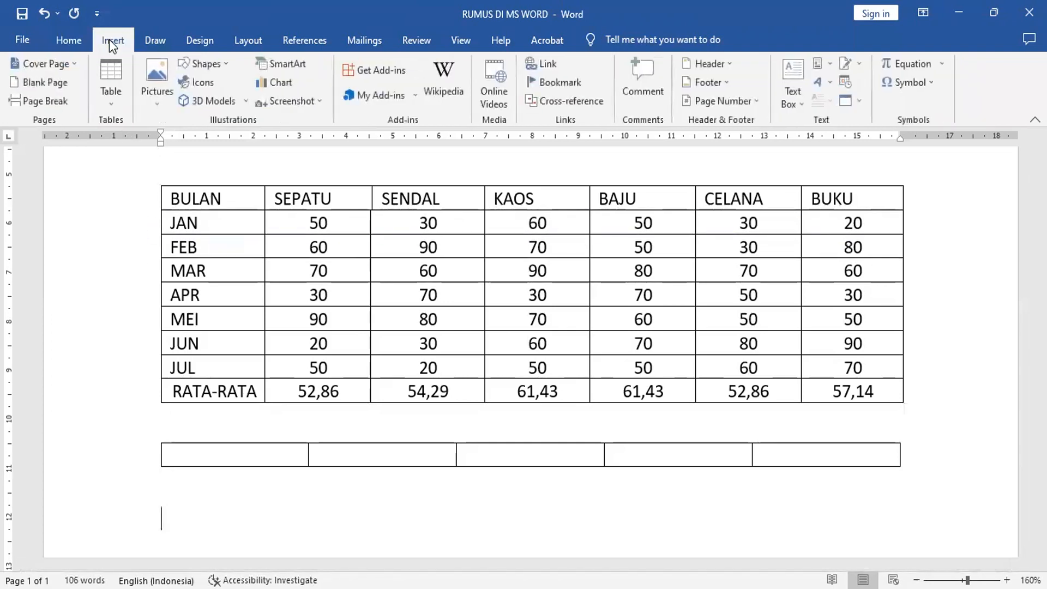
left_click(117, 80)
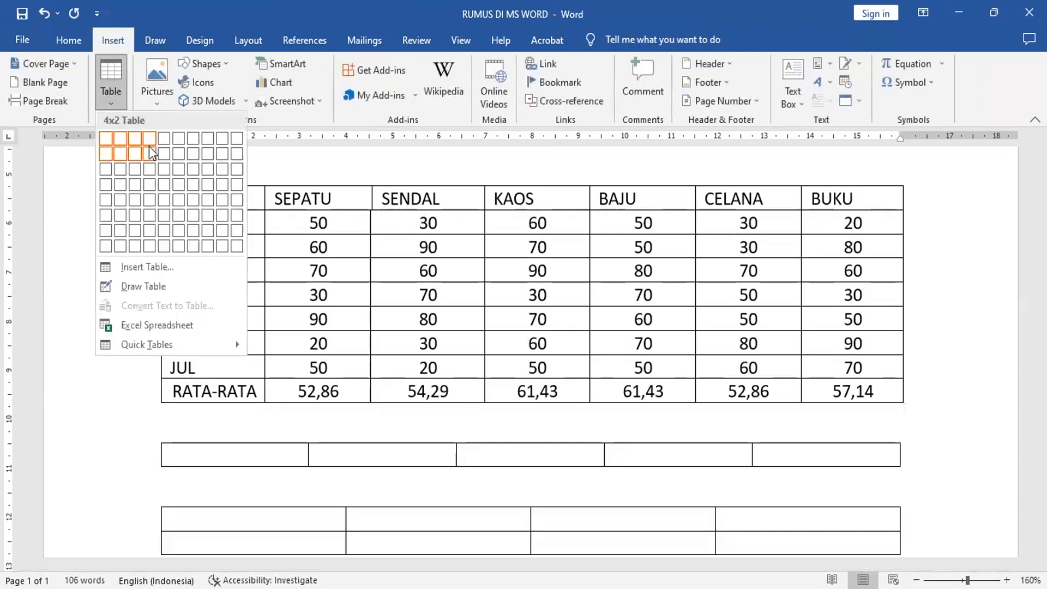
left_click(166, 231)
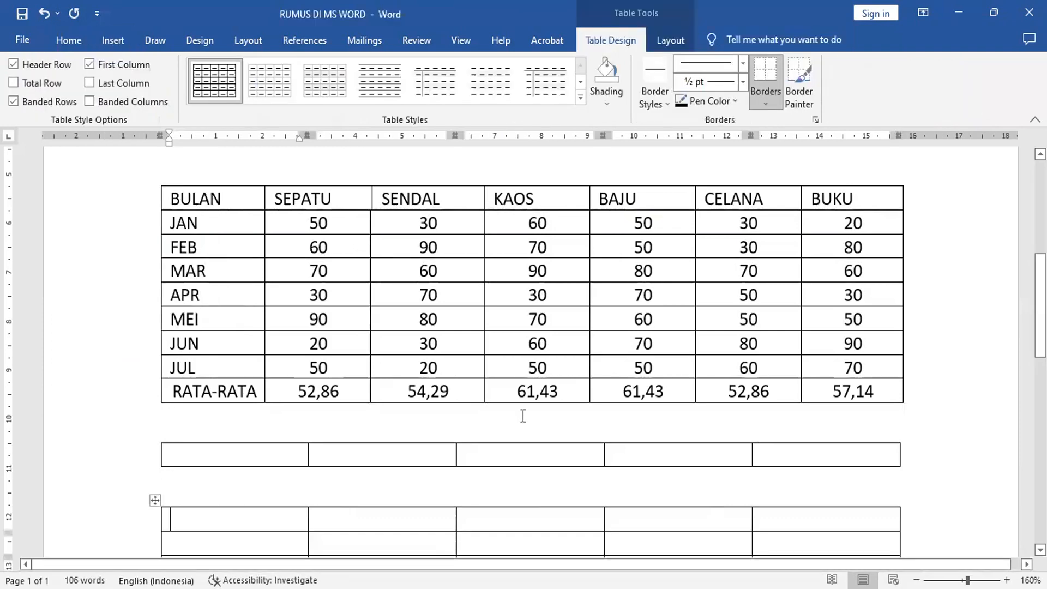
Enter JUMLAH KEGIATAN in the first cell of the seven-row table's last row and right-align it
scroll(524, 415, "down", 5)
scroll(524, 416, "down", 1)
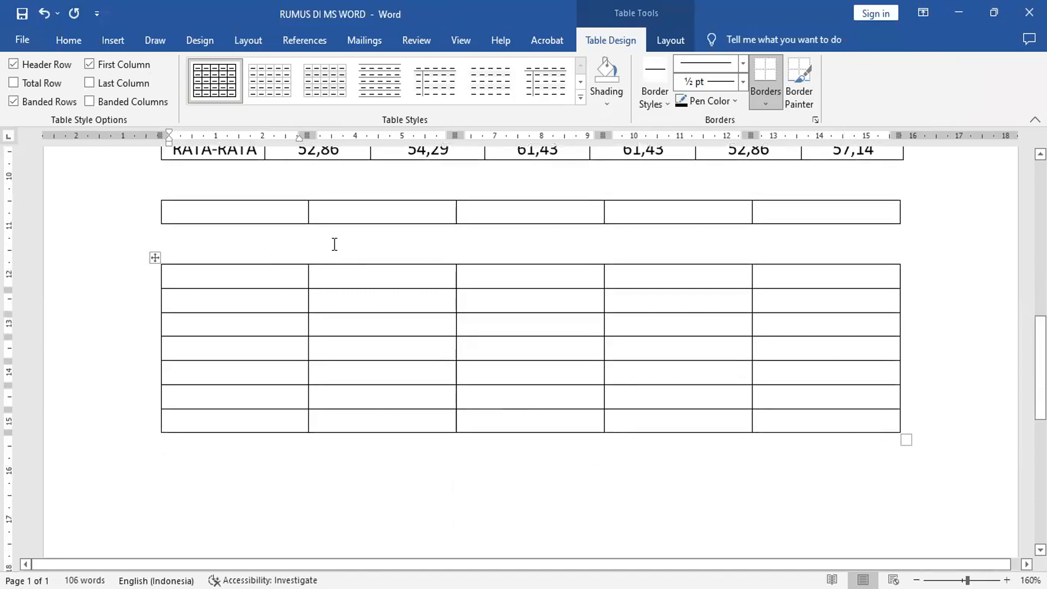
left_click(276, 420)
type("JUMLAH")
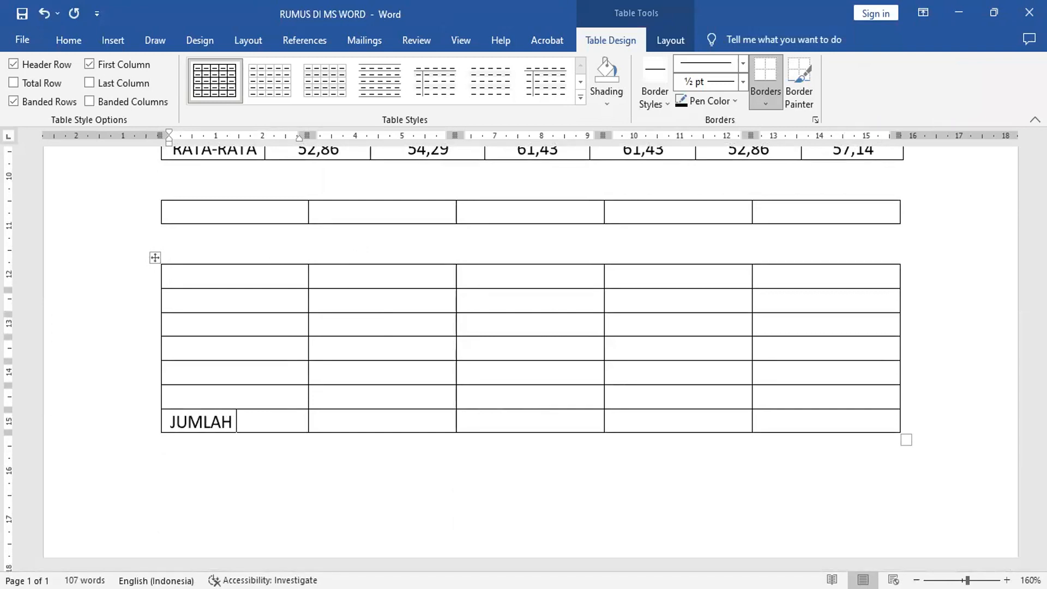
type(" KEGIATAN")
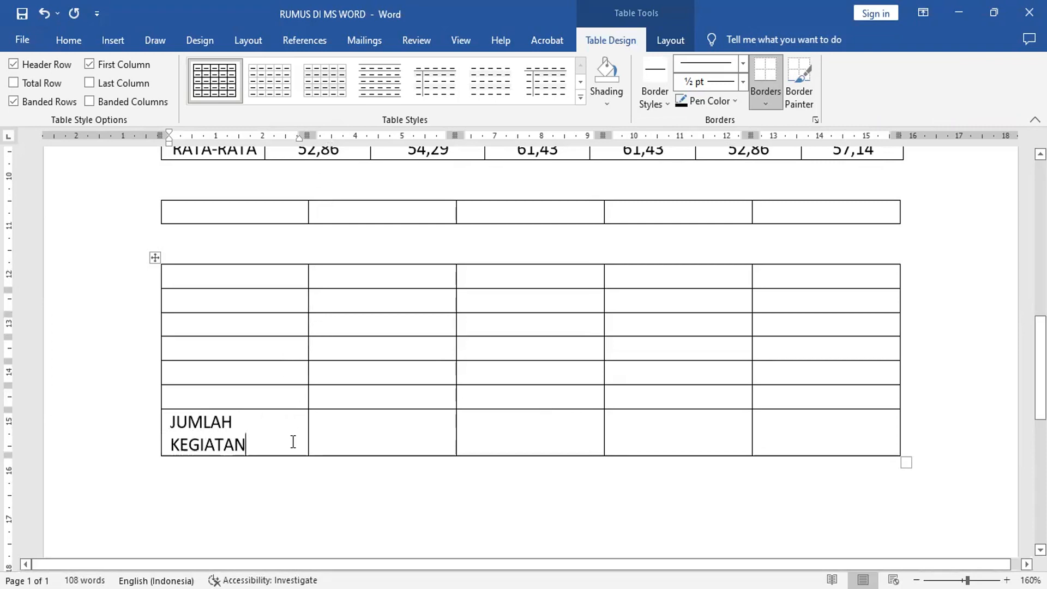
left_click(159, 431)
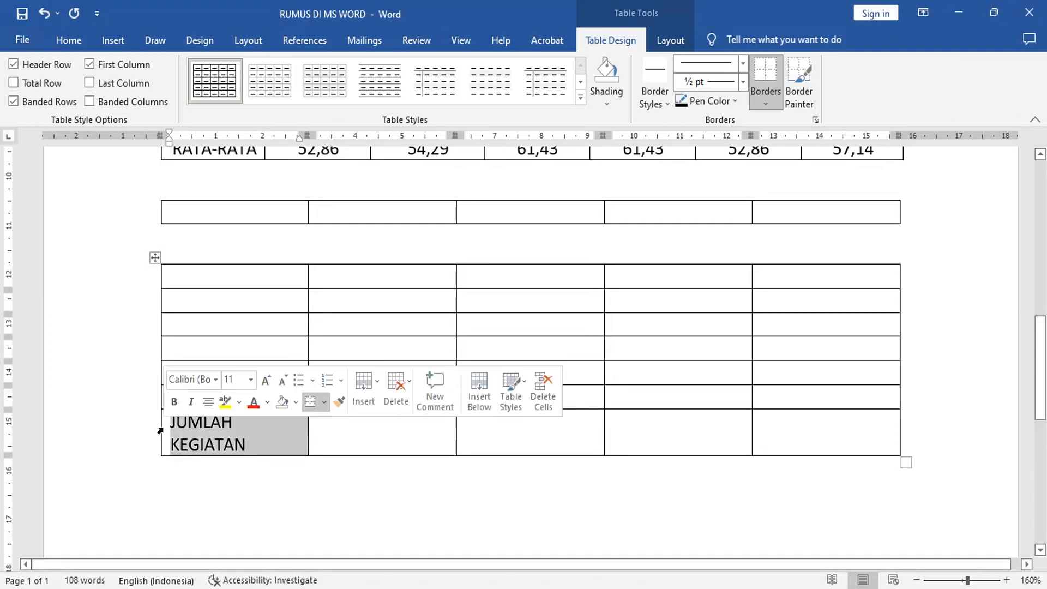
left_click(64, 39)
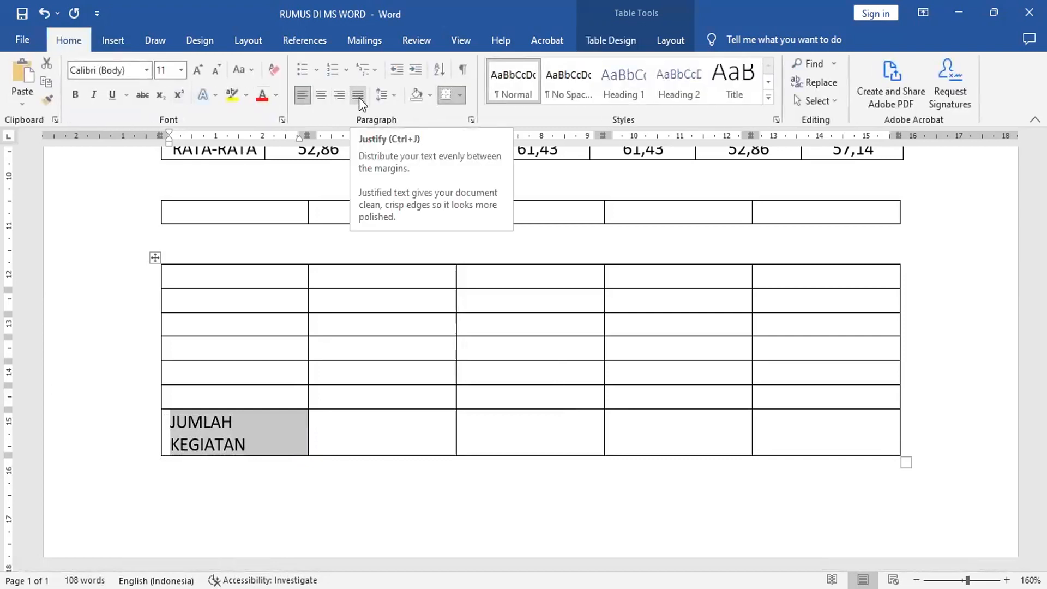
left_click(336, 97)
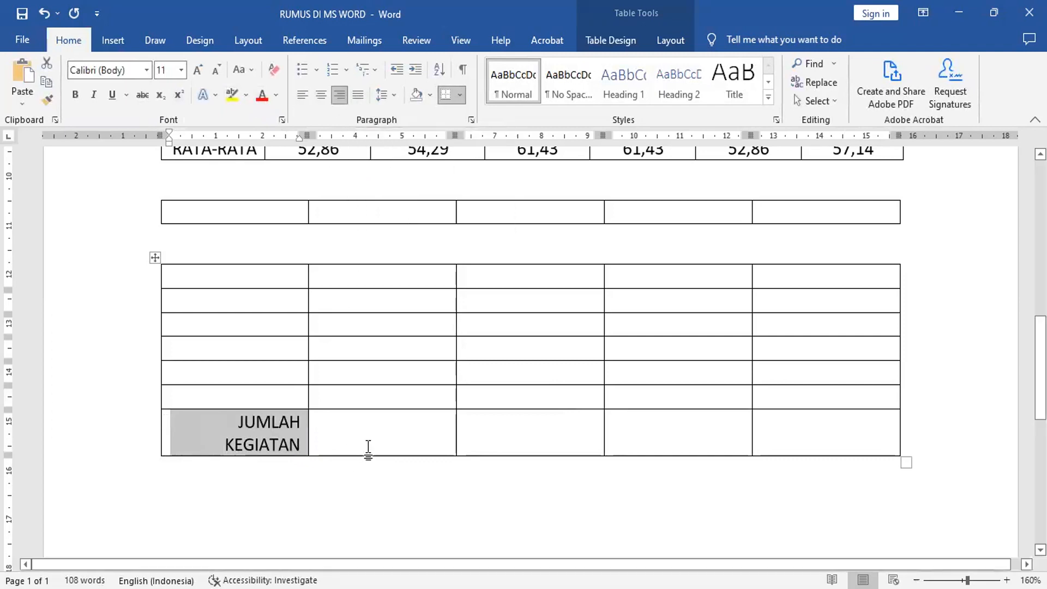
Fill the second column with the heading KEGIATAN and the entries MANDI, SARAPAN, KERJA, ISTIRAHAT and MAKAN below it
left_click(377, 429)
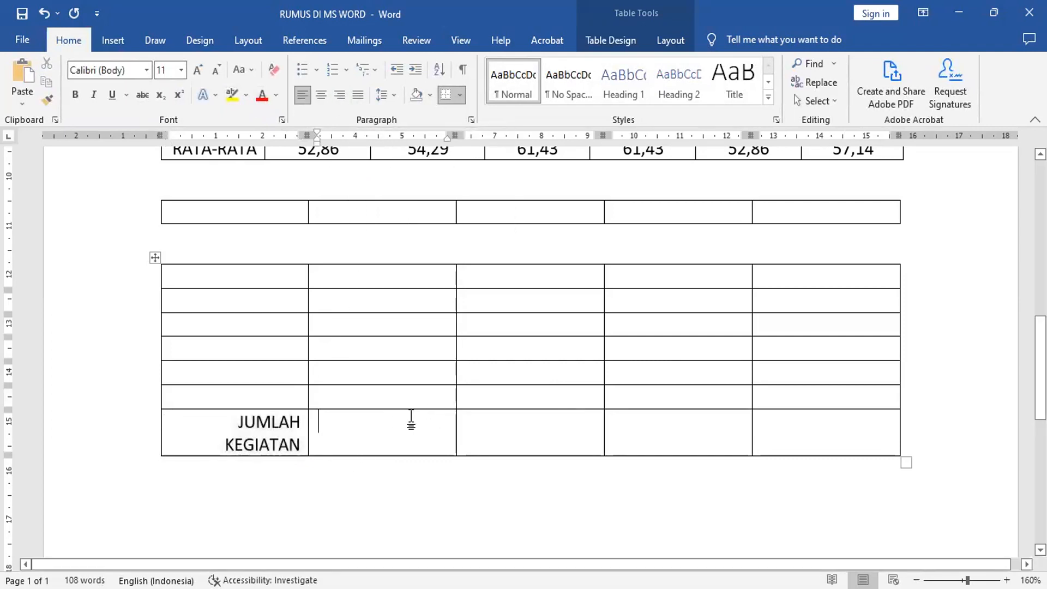
left_click(384, 275)
type("K")
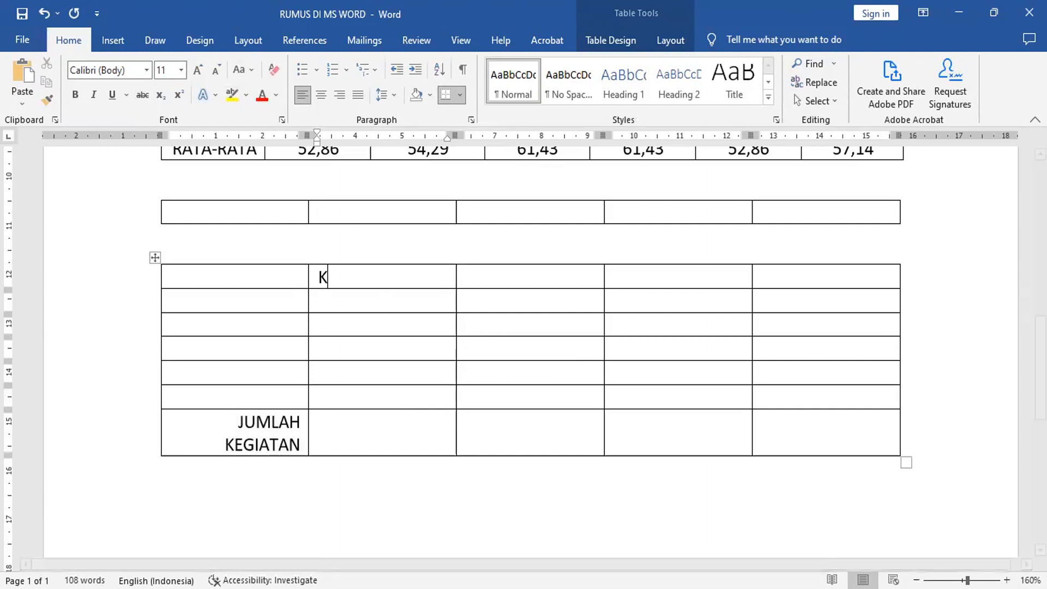
type("EGIATAN ")
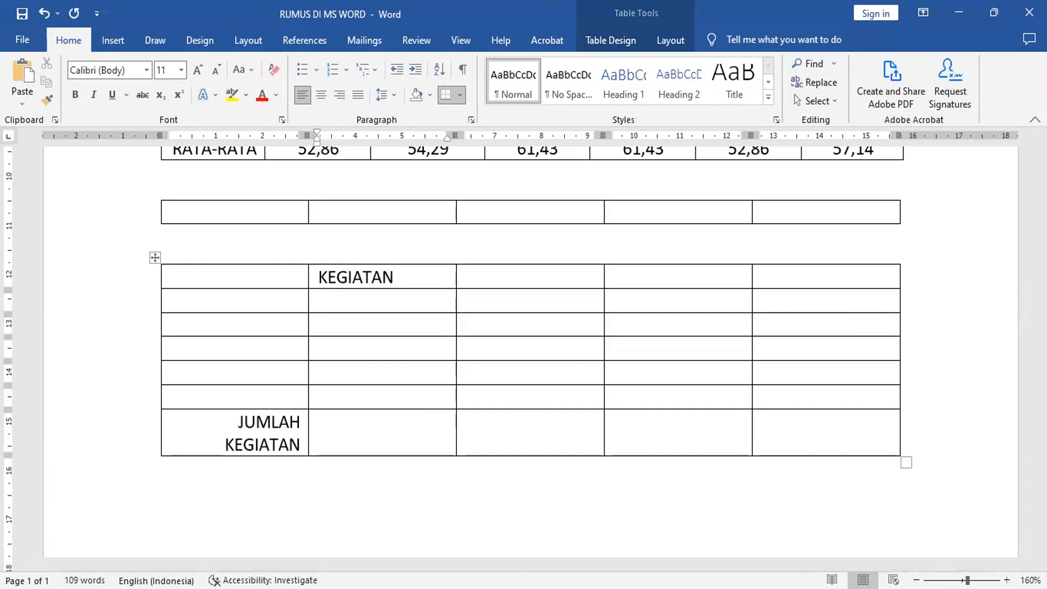
type("MANDI")
key("Down")
type("SARAPAN")
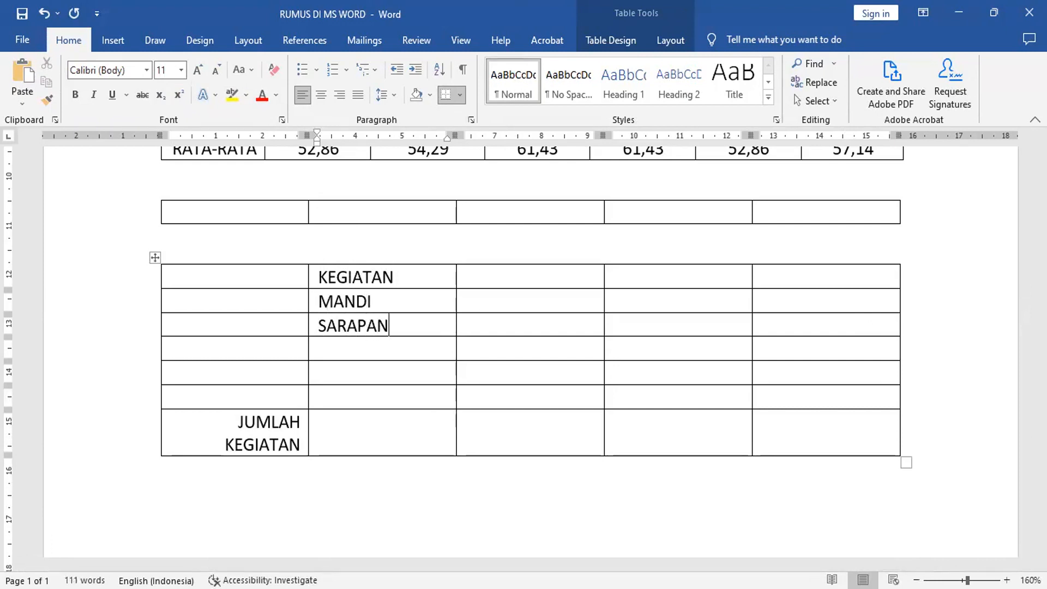
key("Down")
type("KERJA")
type("IST")
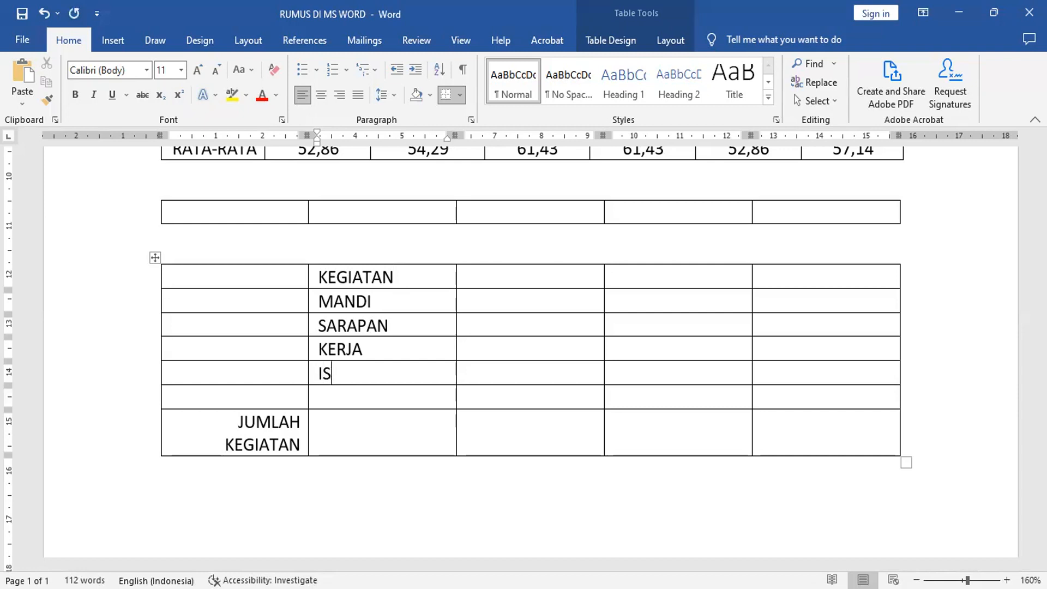
type("IRAHAT")
key("Down")
type("MAKAN")
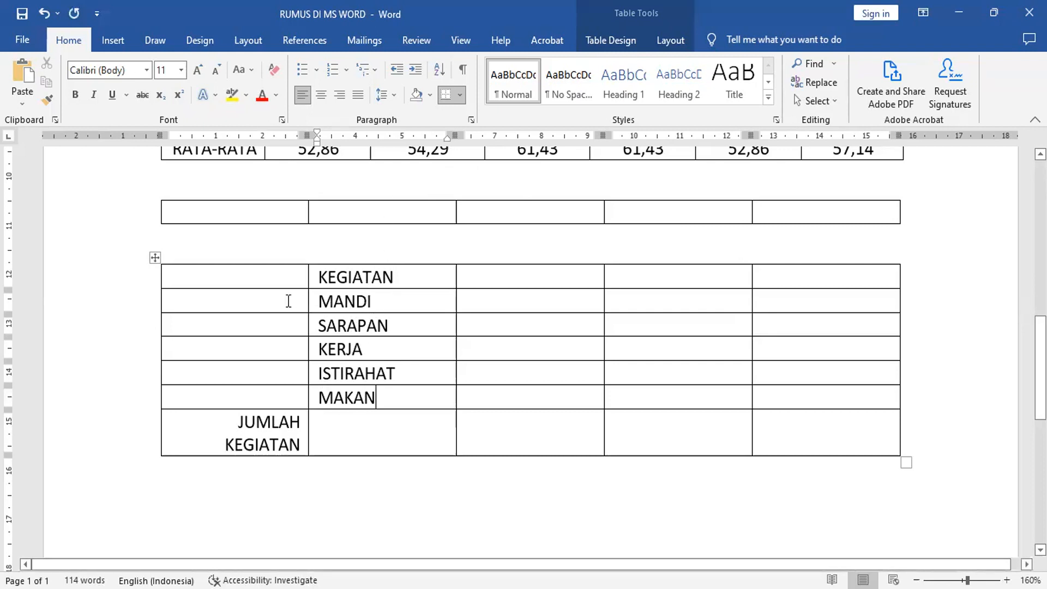
Number the activity rows 1 to 5 in the first column, from MANDI down to MAKAN
left_click(118, 308)
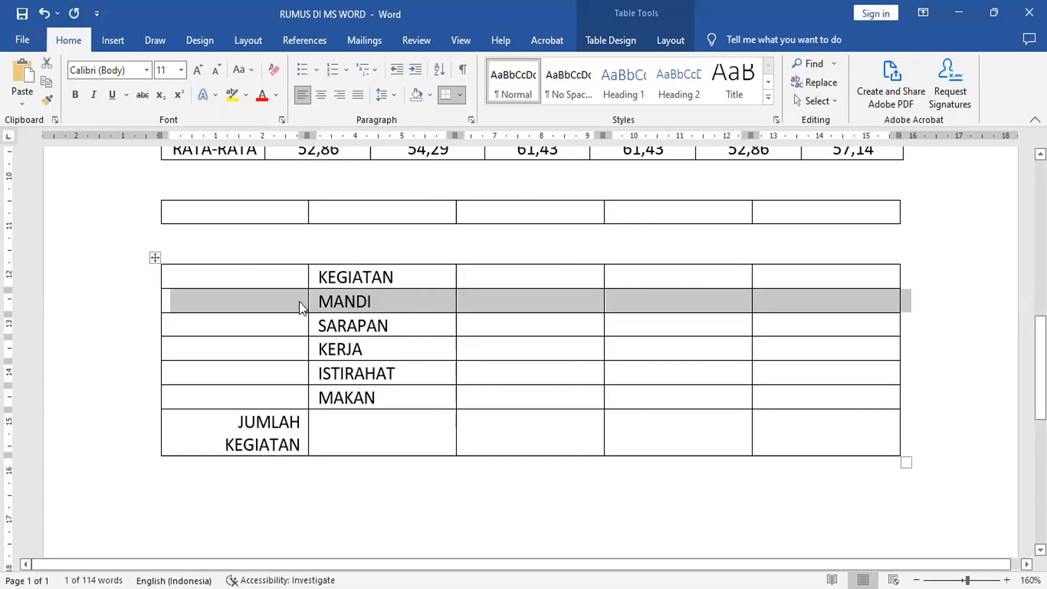
left_click(301, 309)
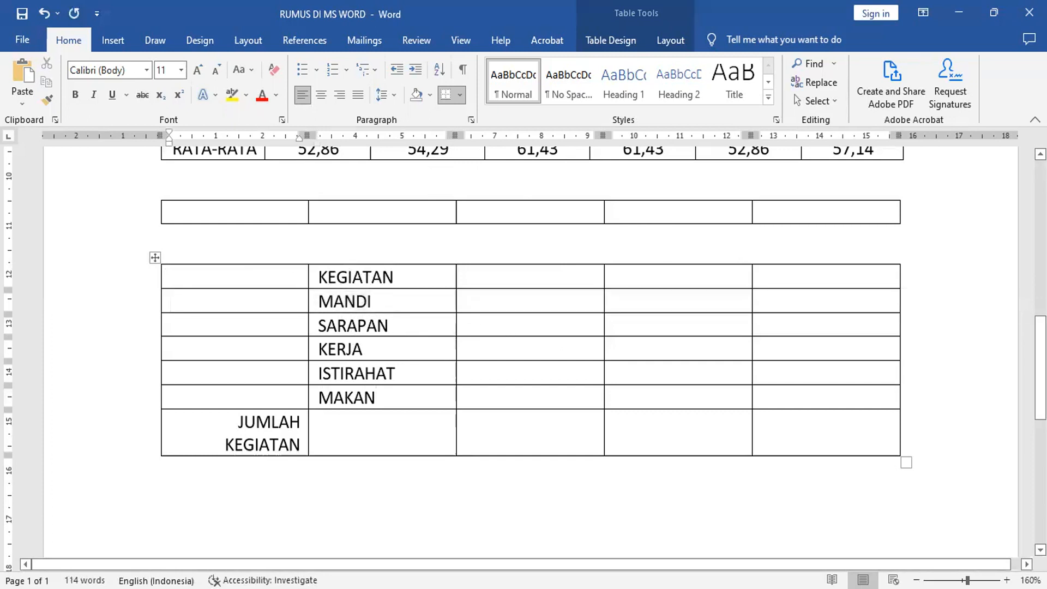
type("1")
key("Down")
type("2")
key("Down")
type("3")
key("Down")
type("4")
key("Down")
type("5")
Right-align the numbers 1 to 5 and centre the cell beside JUMLAH KEGIATAN horizontally and vertically
left_click_drag(167, 302, 191, 400)
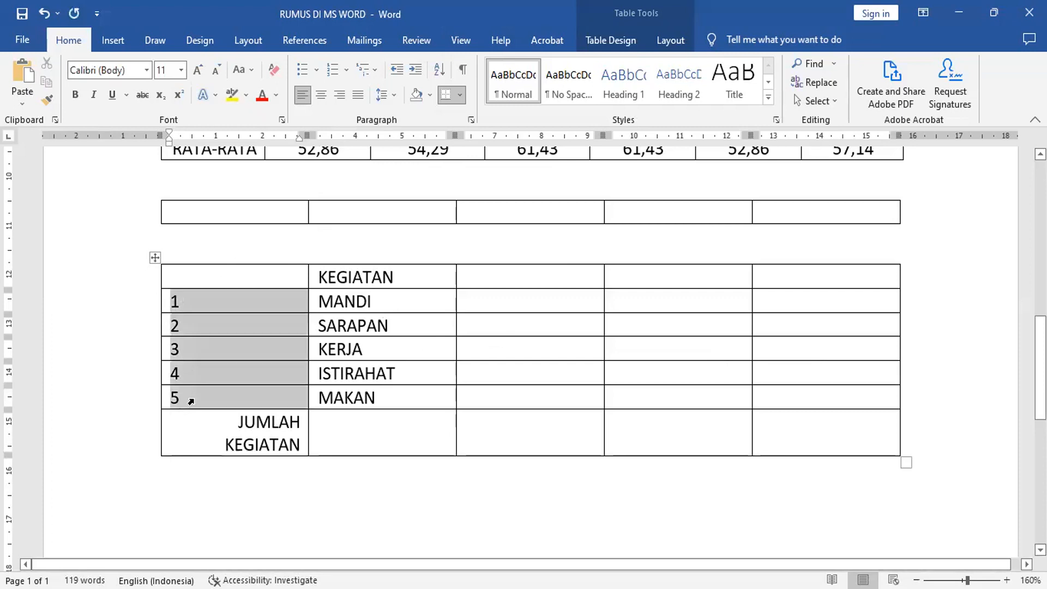
left_click(340, 96)
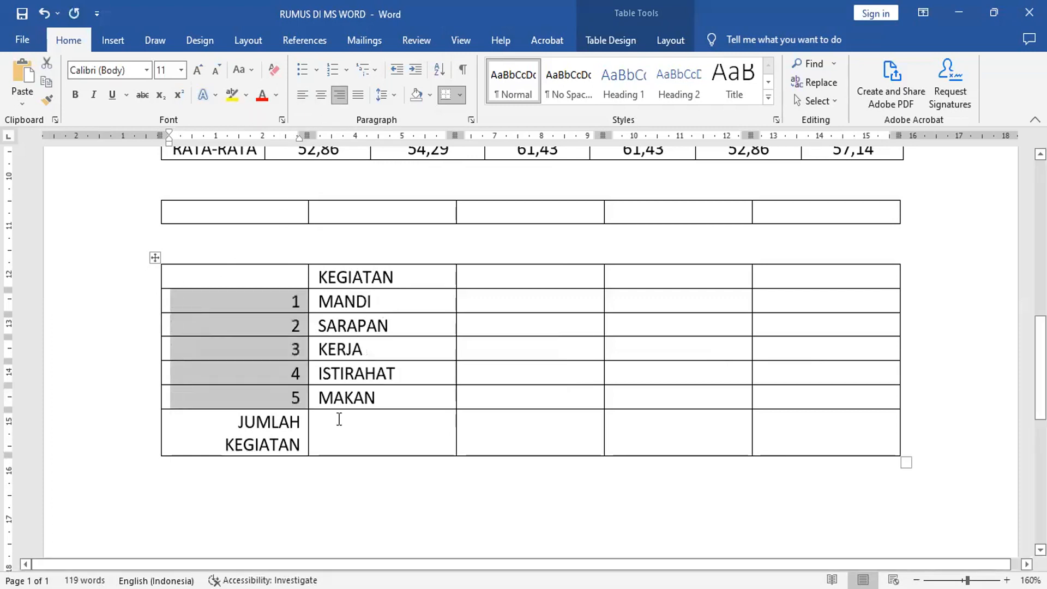
left_click(349, 438)
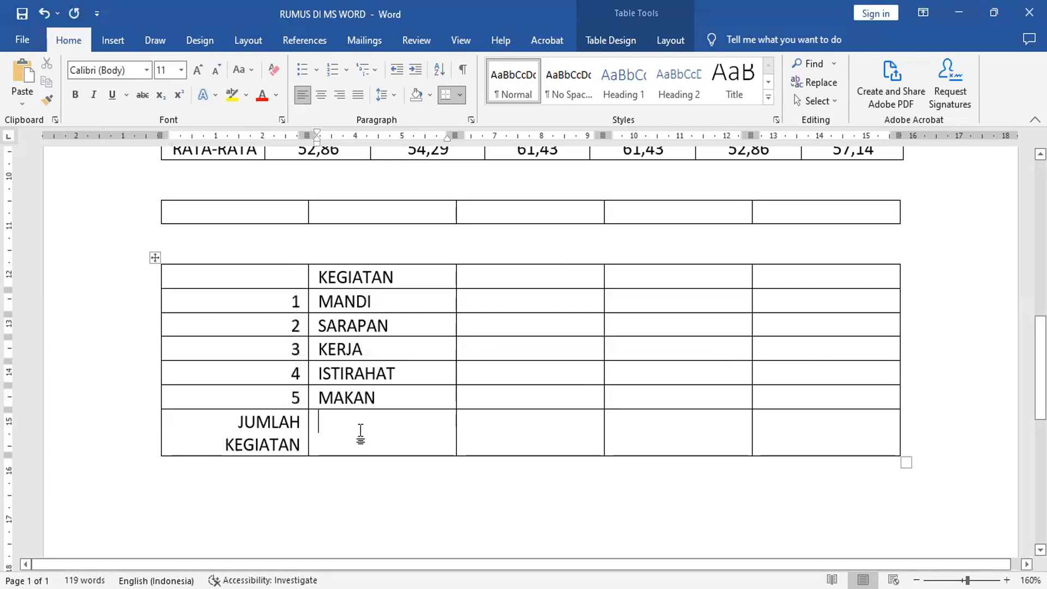
left_click(312, 441)
left_click(321, 94)
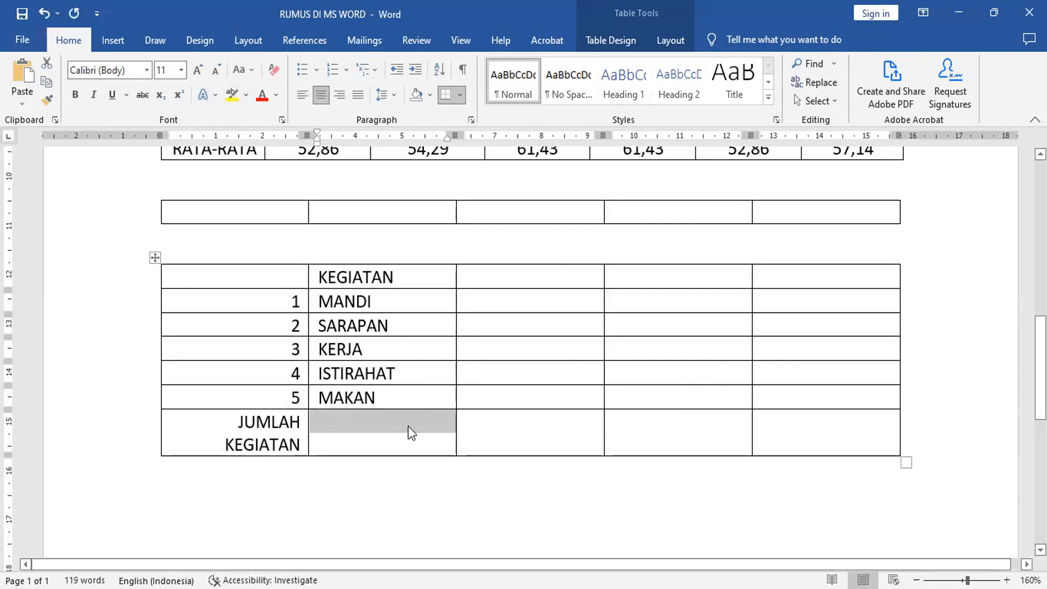
left_click(672, 41)
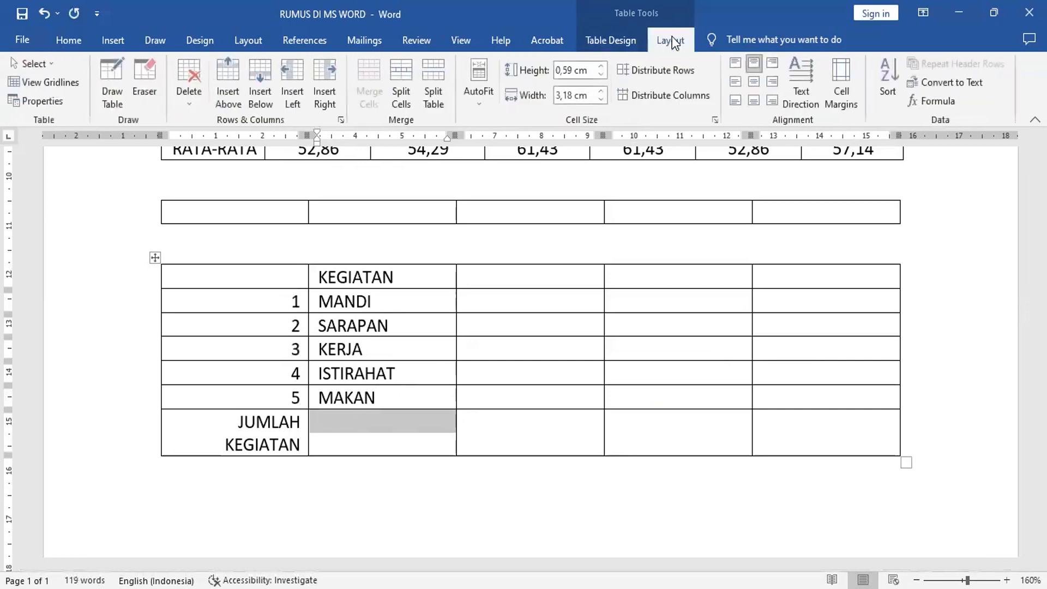
left_click(756, 80)
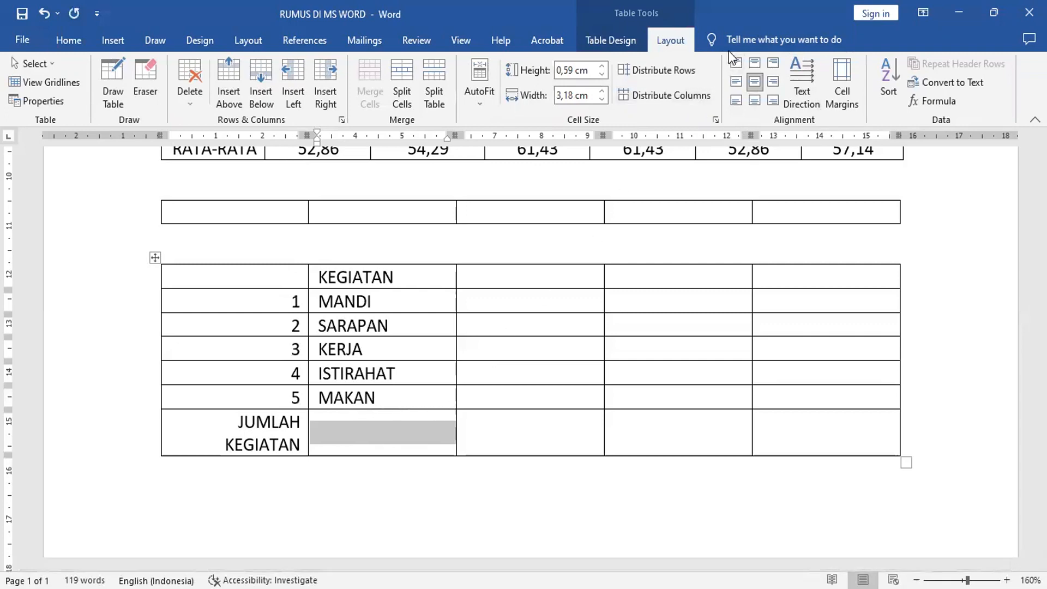
Insert the formula =COUNT(ABOVE) in the centred cell beside JUMLAH KEGIATAN
left_click(114, 41)
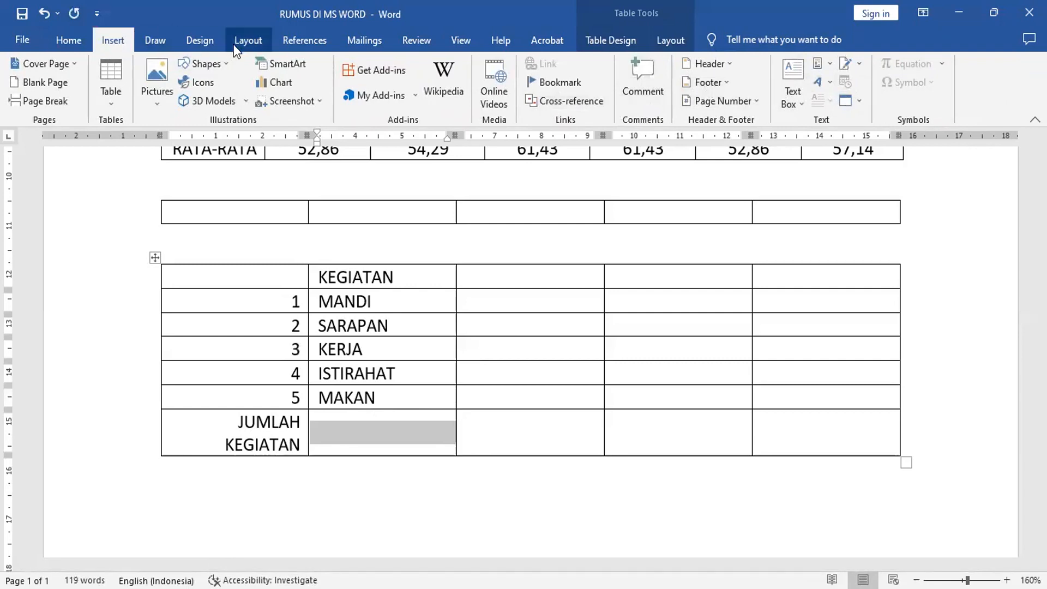
left_click(249, 41)
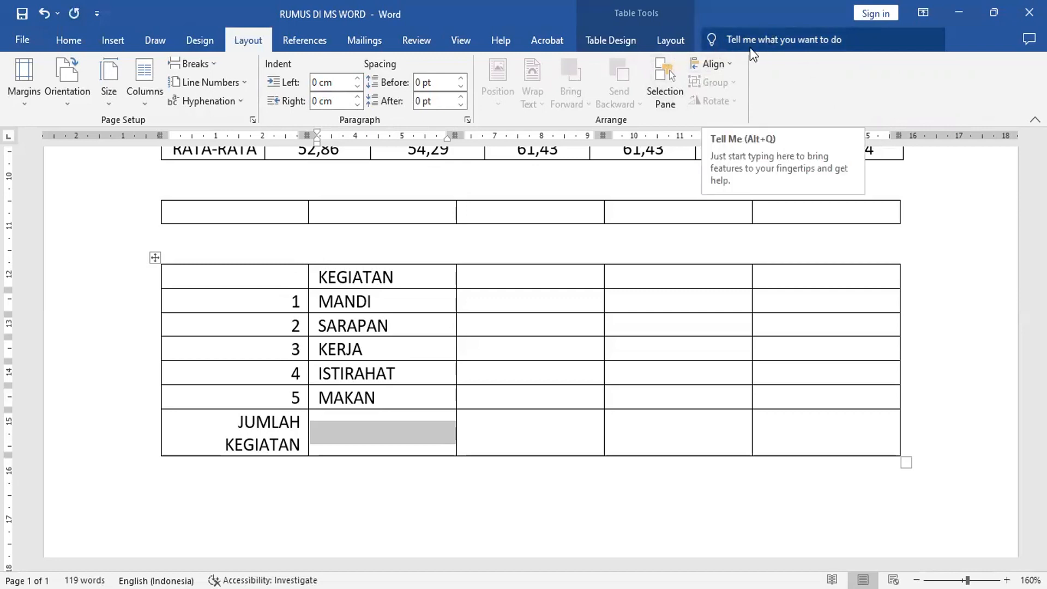
left_click(788, 37)
type("F")
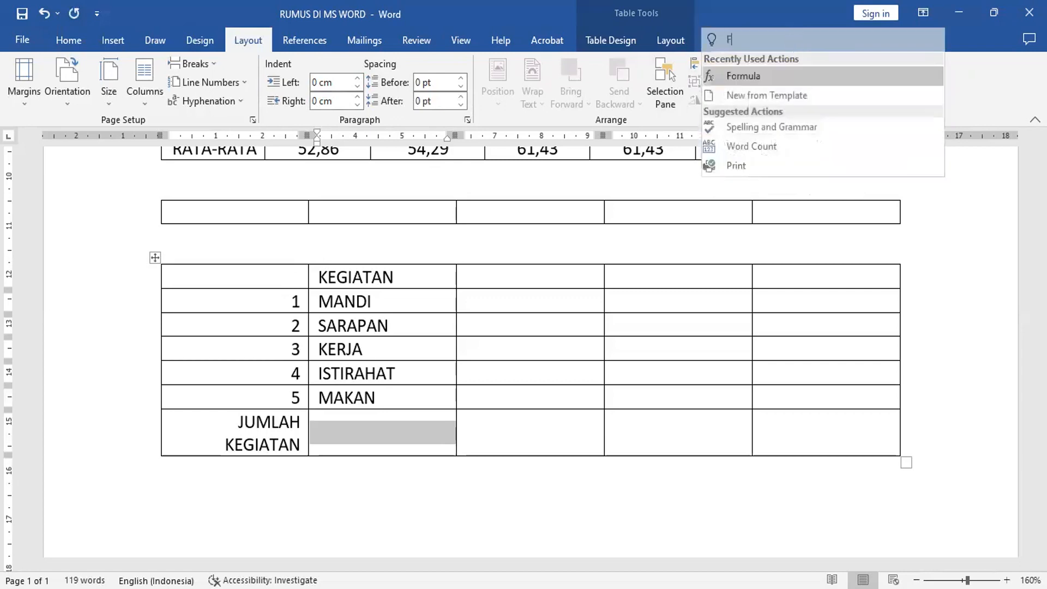
left_click(737, 77)
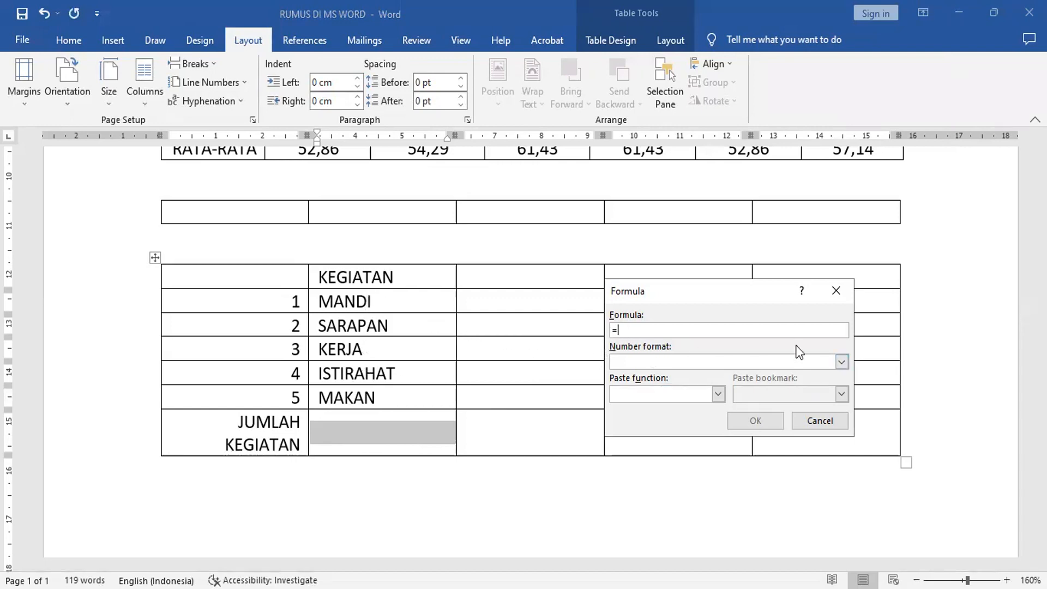
type("c")
key("BackSpace")
type("COU")
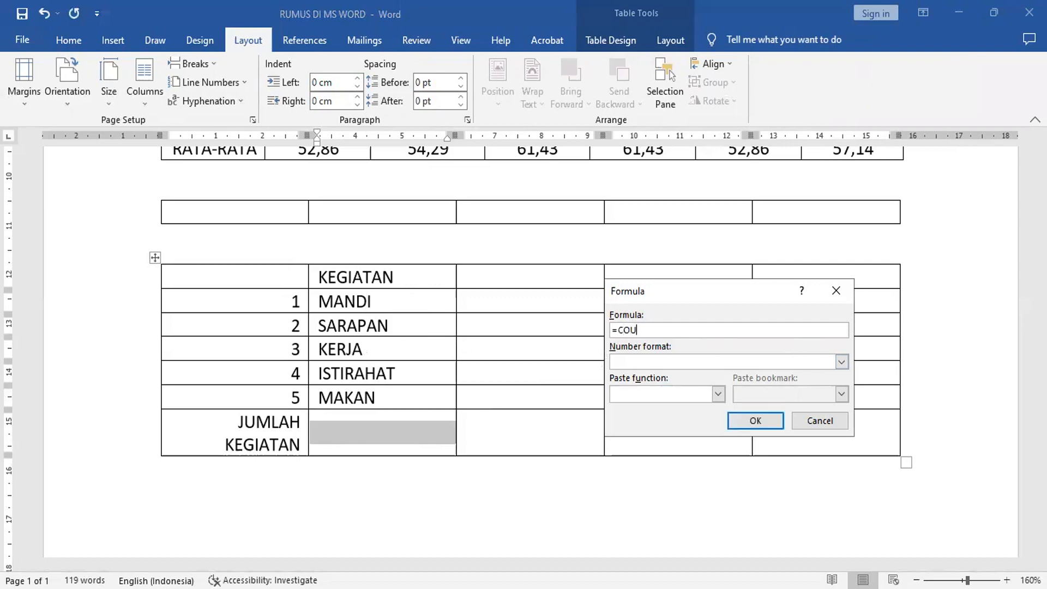
type("NT(ABOVE)")
left_click(764, 420)
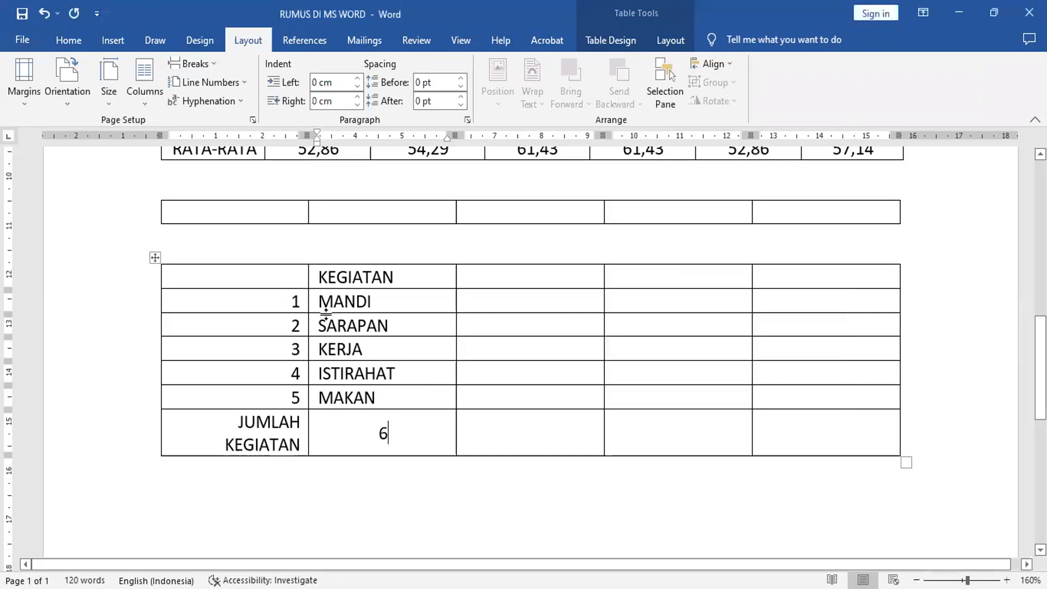
Clear the KEGIATAN heading and replace the count beside JUMLAH KEGIATAN with a new =COUNT(ABOVE) formula
left_click(315, 284)
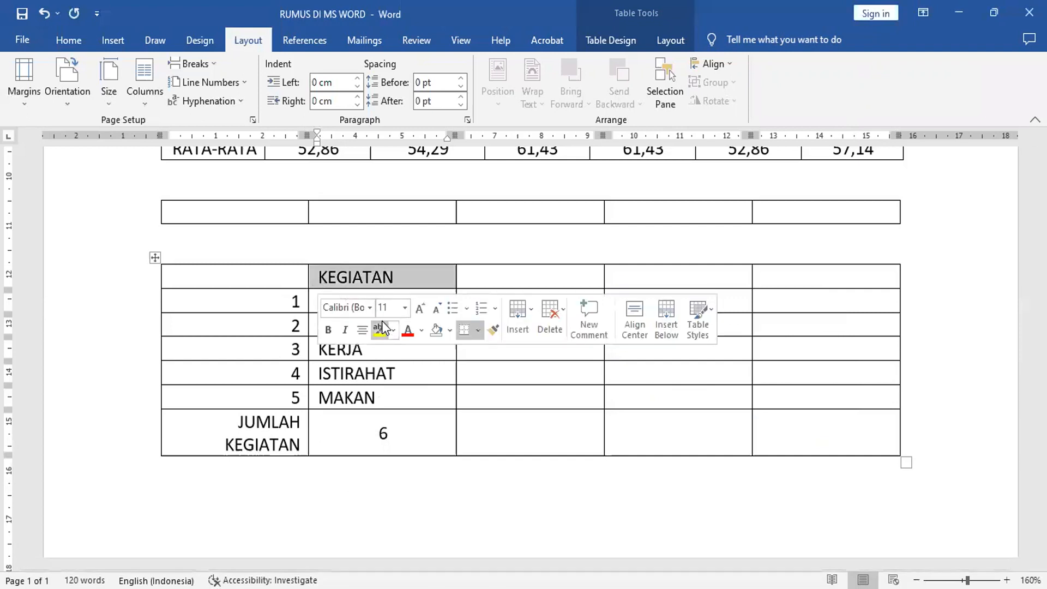
key("Delete")
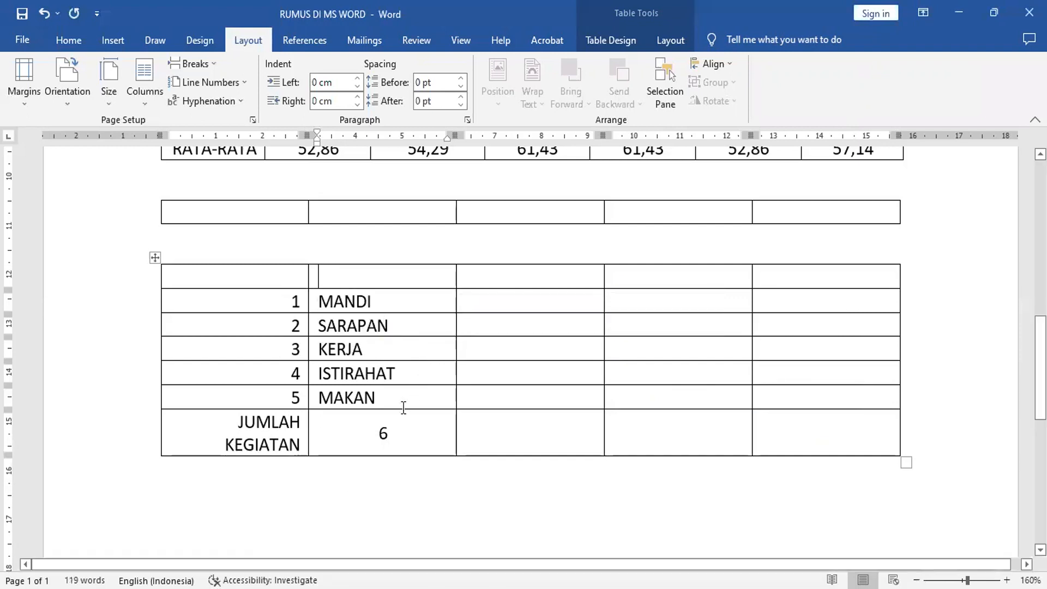
left_click(386, 436)
double_click(413, 432)
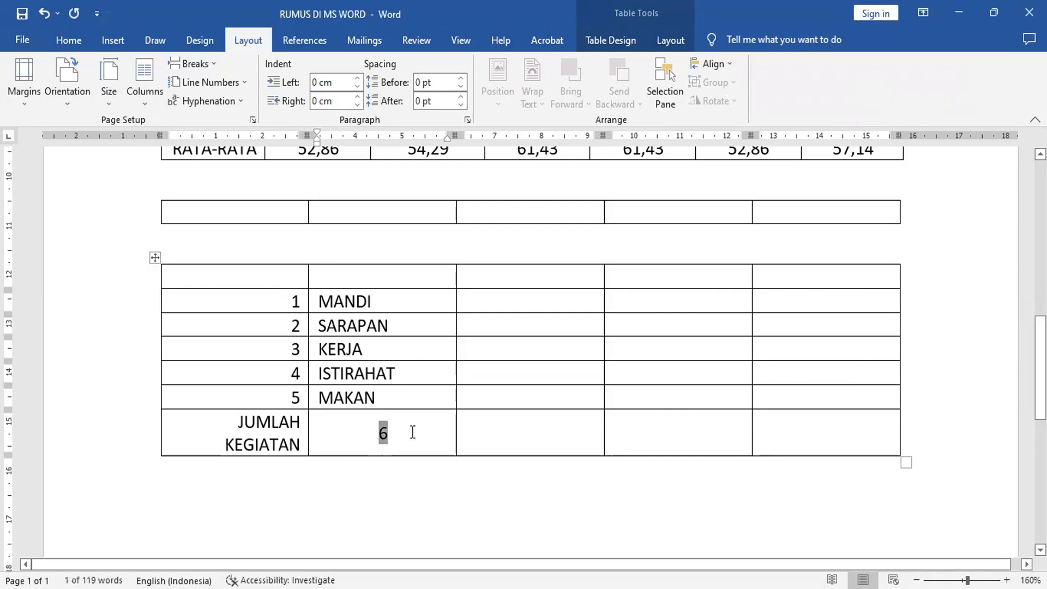
key("Delete")
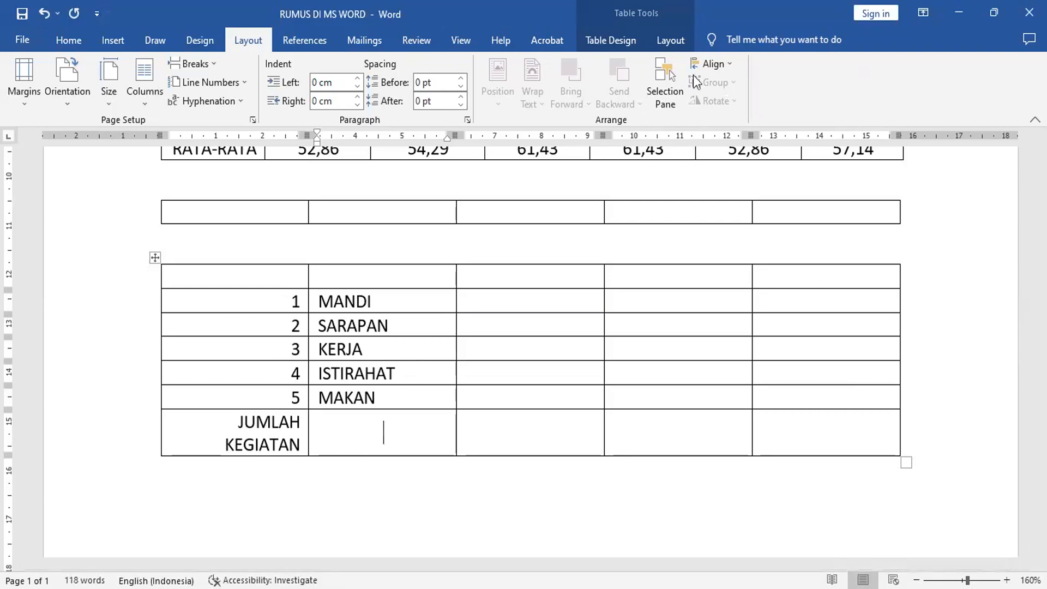
left_click(764, 39)
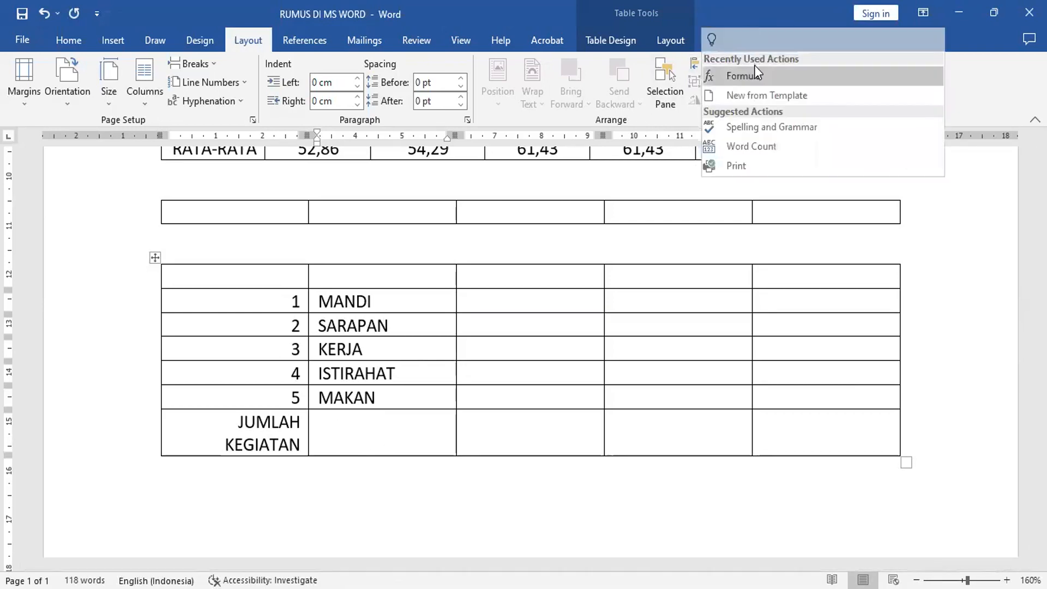
left_click(756, 75)
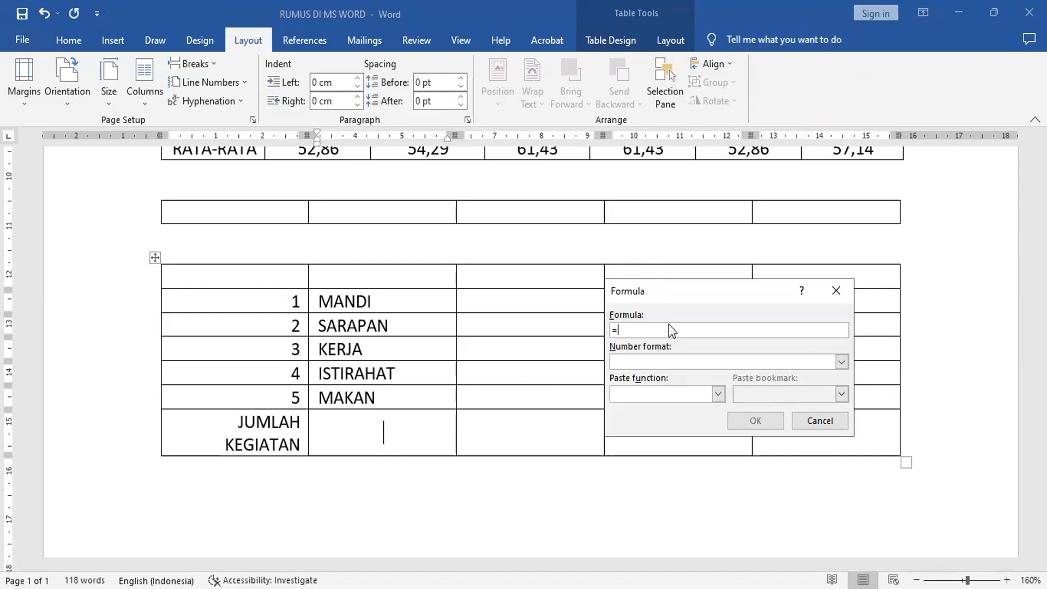
type("COUNT")
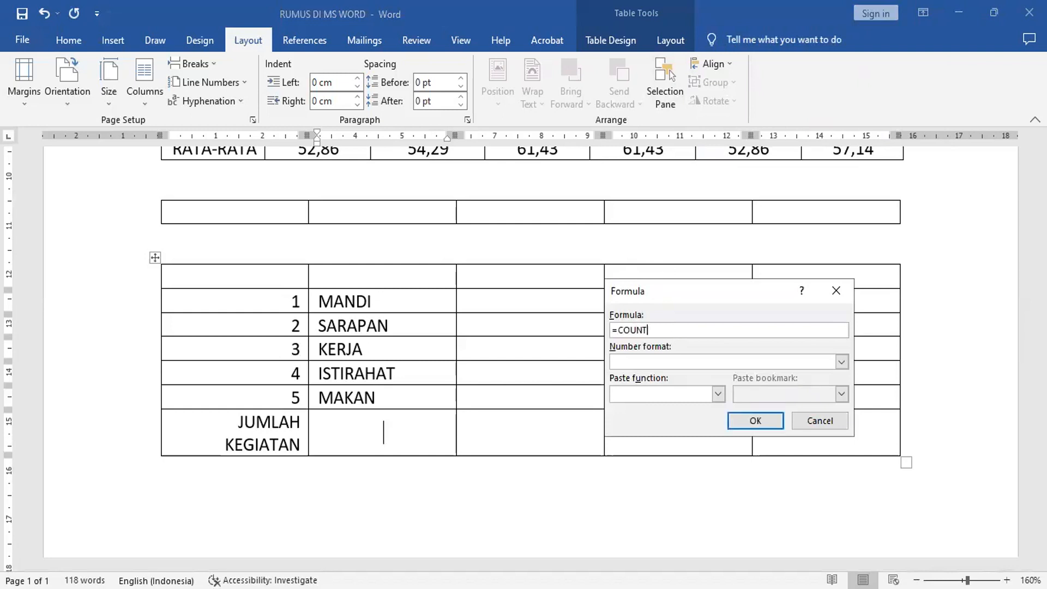
type("(ABOVE)")
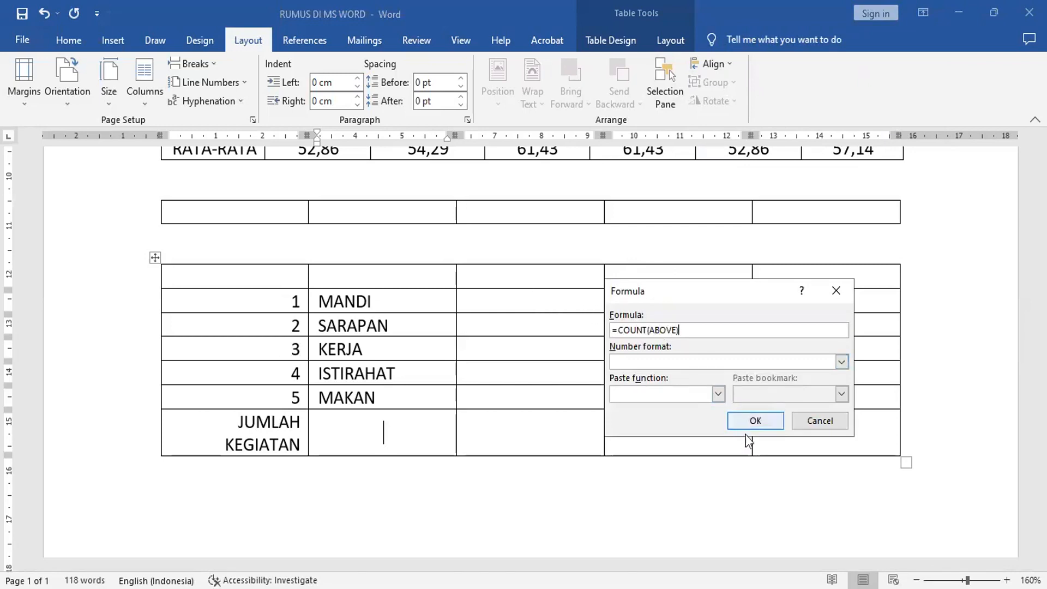
left_click(755, 420)
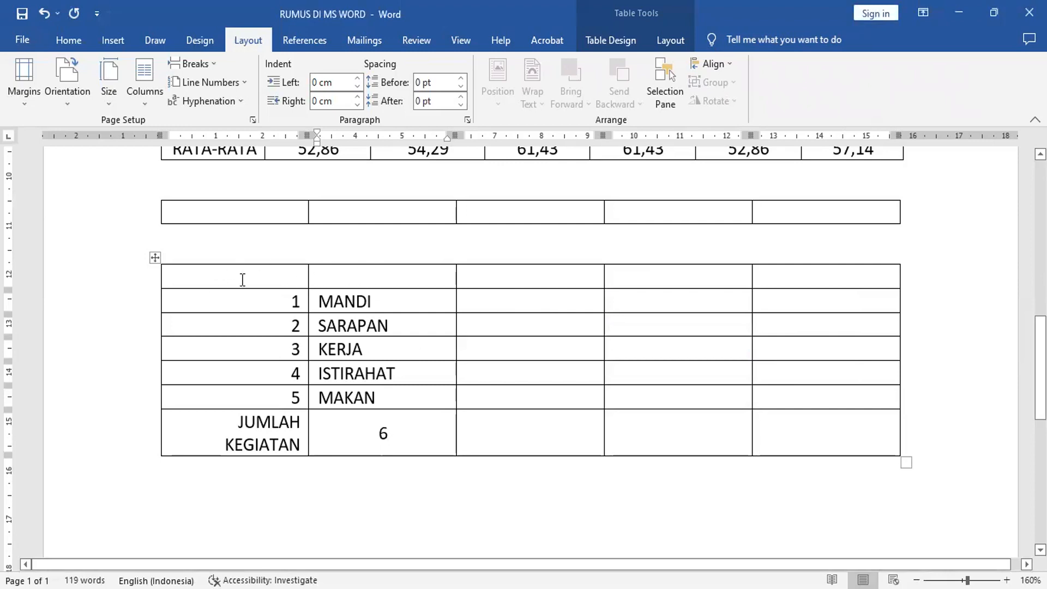
Delete the empty first row above MANDI from the activity table
left_click(129, 282)
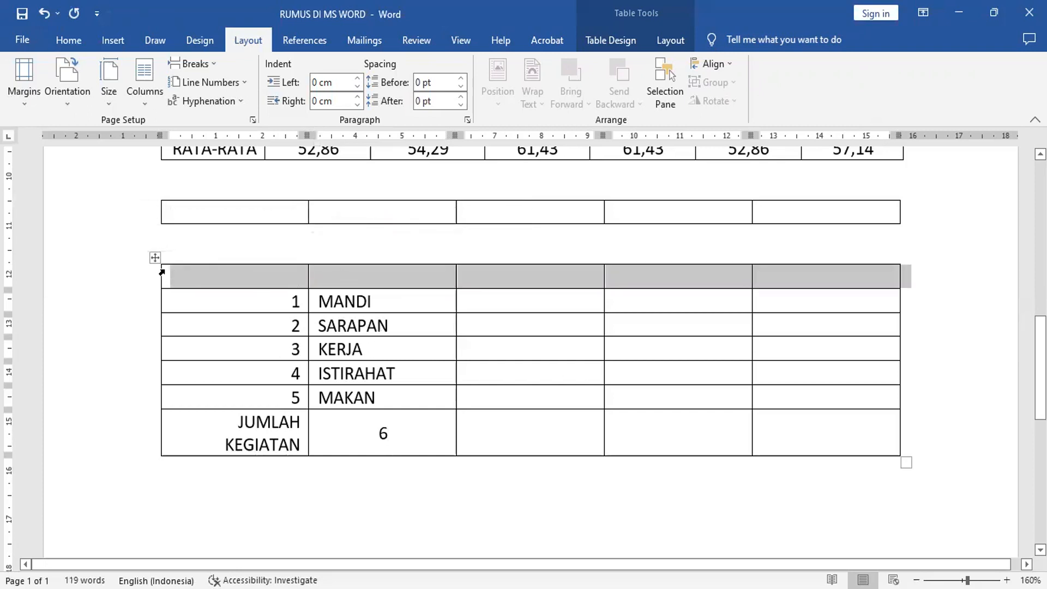
right_click(231, 274)
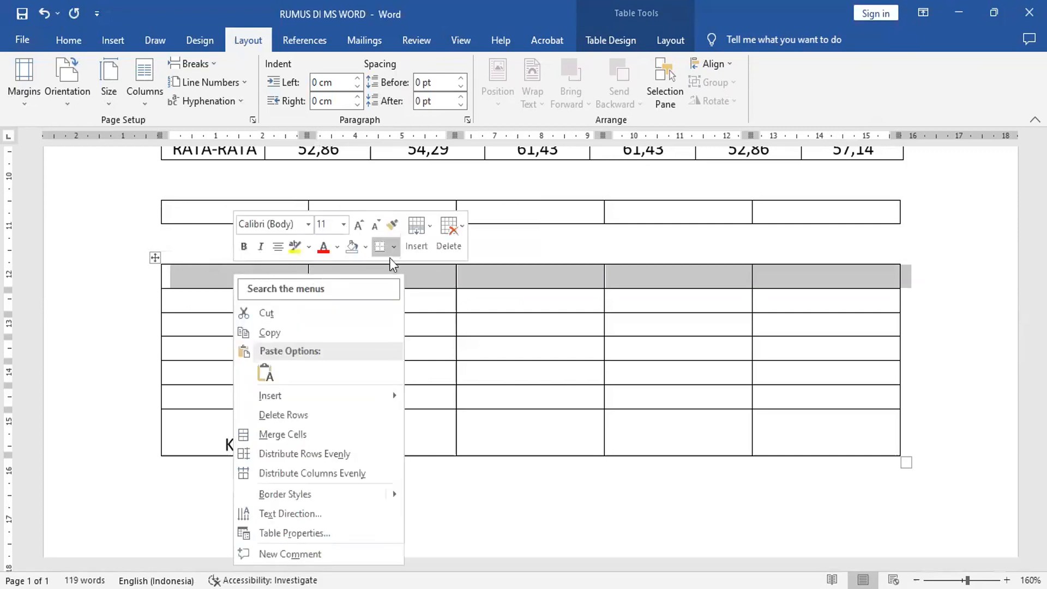
left_click(451, 228)
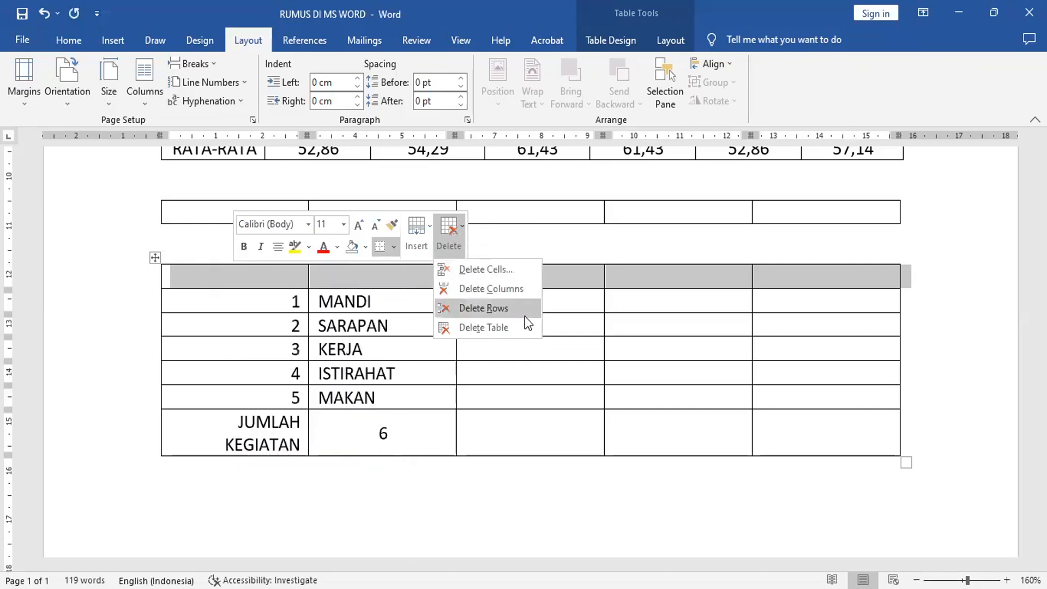
left_click(483, 308)
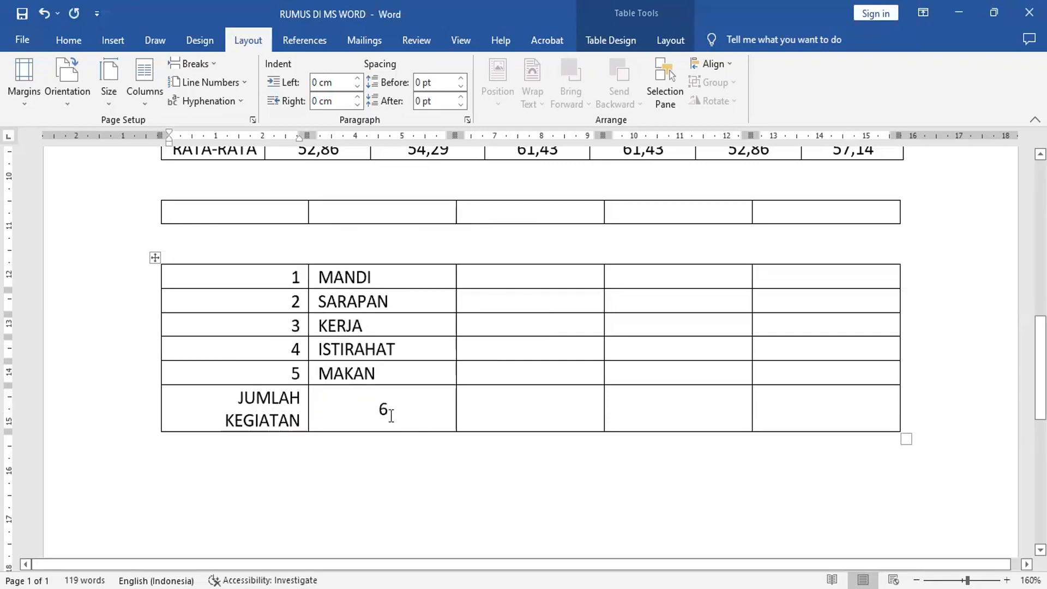
Remove the old JUMLAH KEGIATAN result and enter =COUNT(ABOVE) again to count the activities from MANDI to MAKAN
left_click(353, 406)
key("Delete")
key("Delete")
left_click(758, 42)
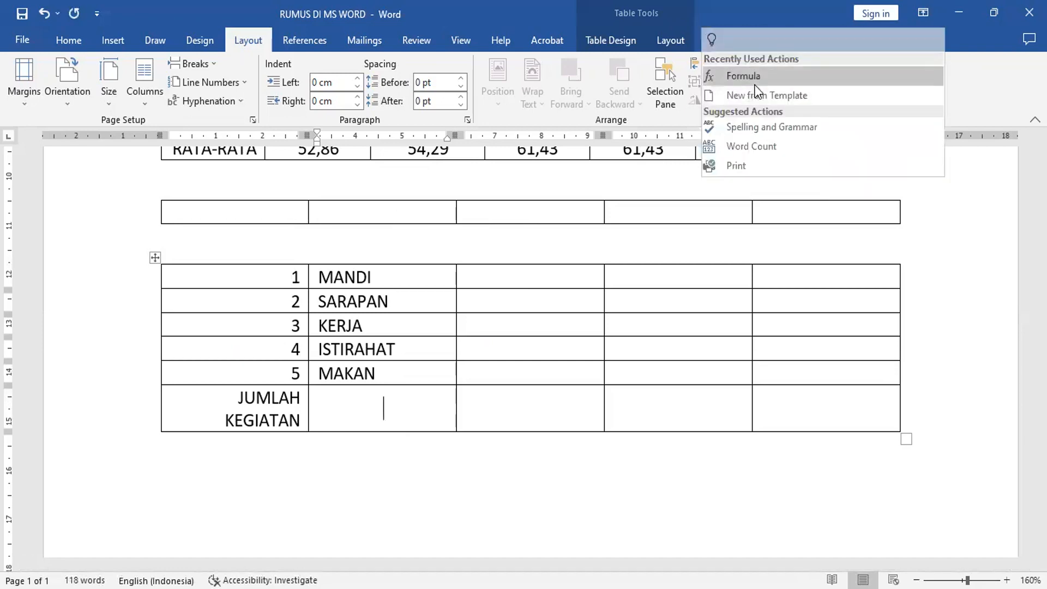
left_click(758, 83)
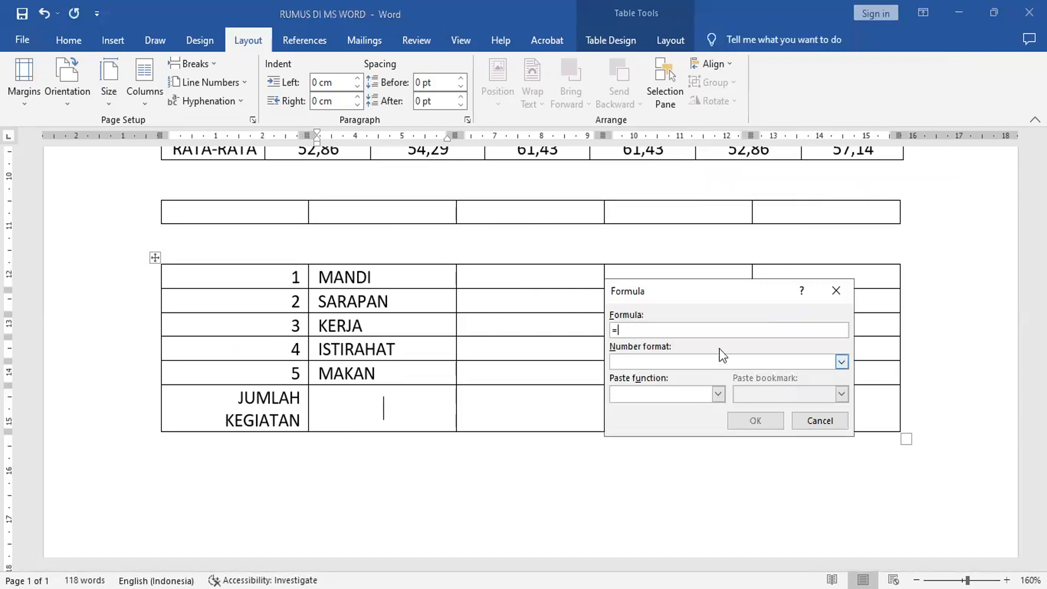
type("COUNT(A")
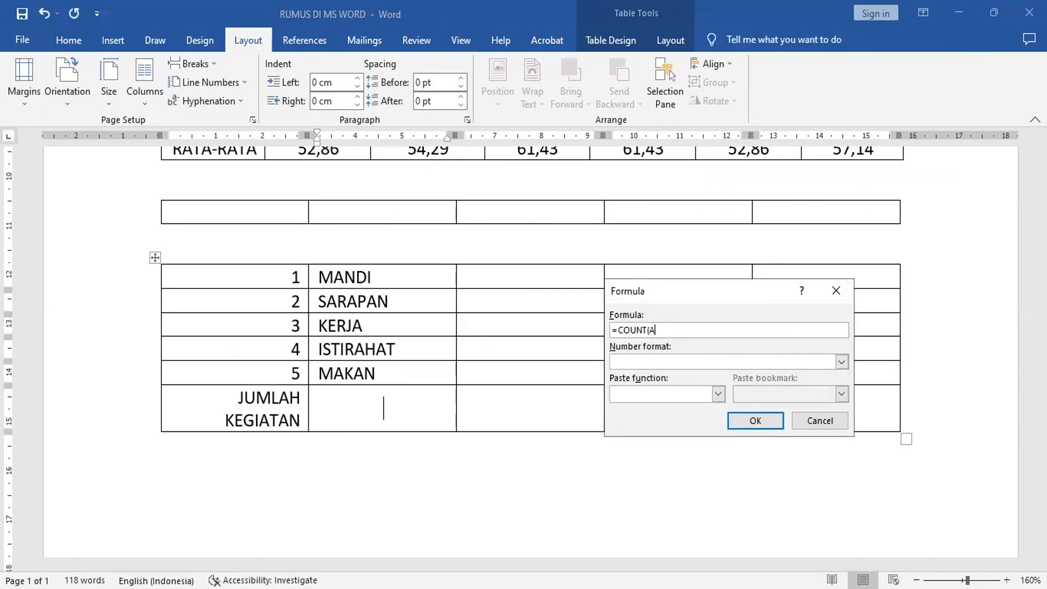
type("BOVE)")
left_click(756, 421)
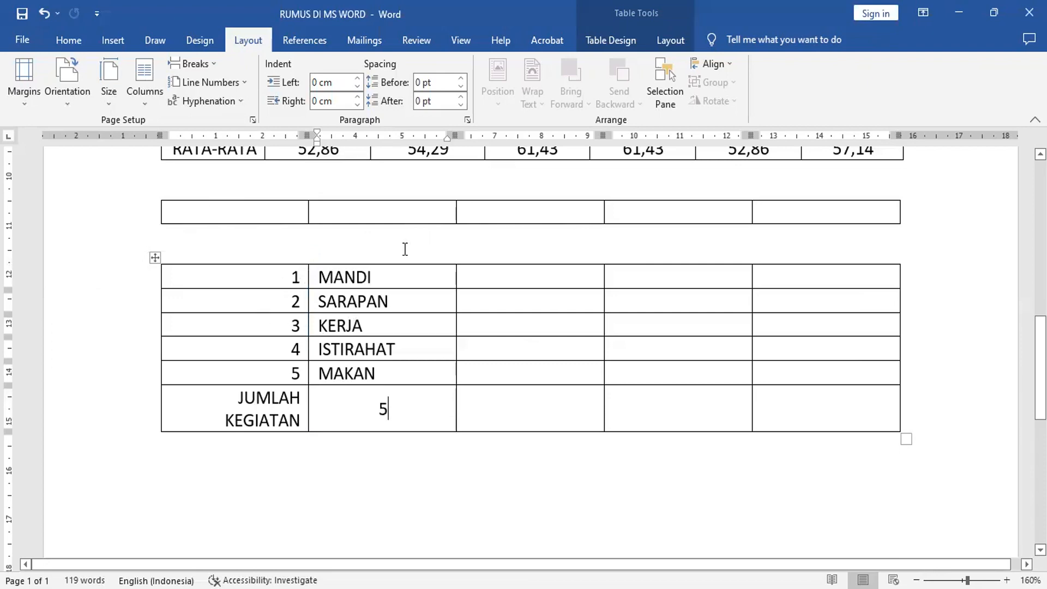
Set the font size of the blank line between the single-row table and the activity table to 1
left_click(140, 217)
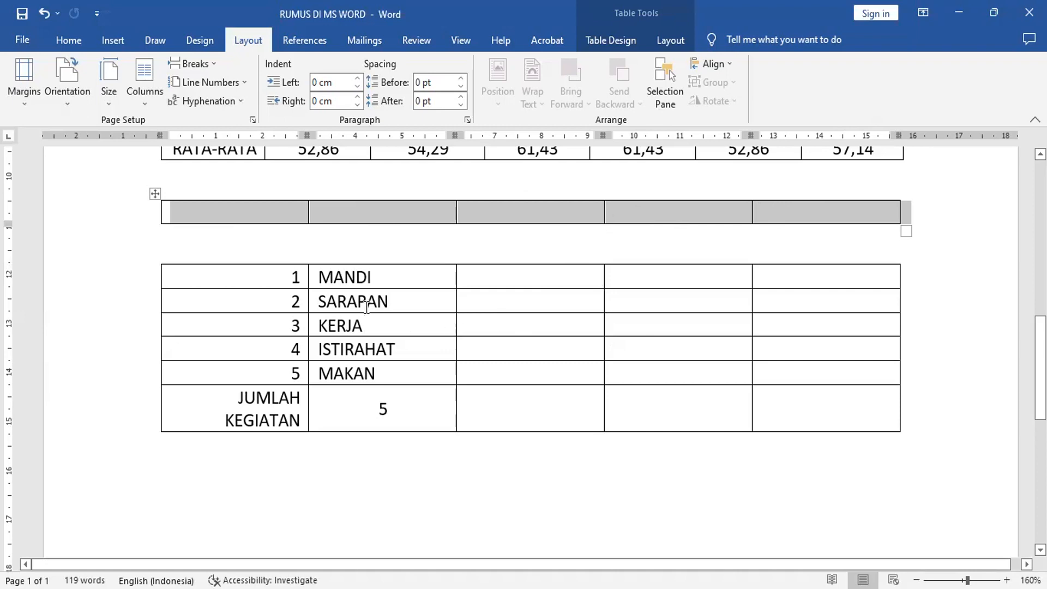
left_click(106, 257)
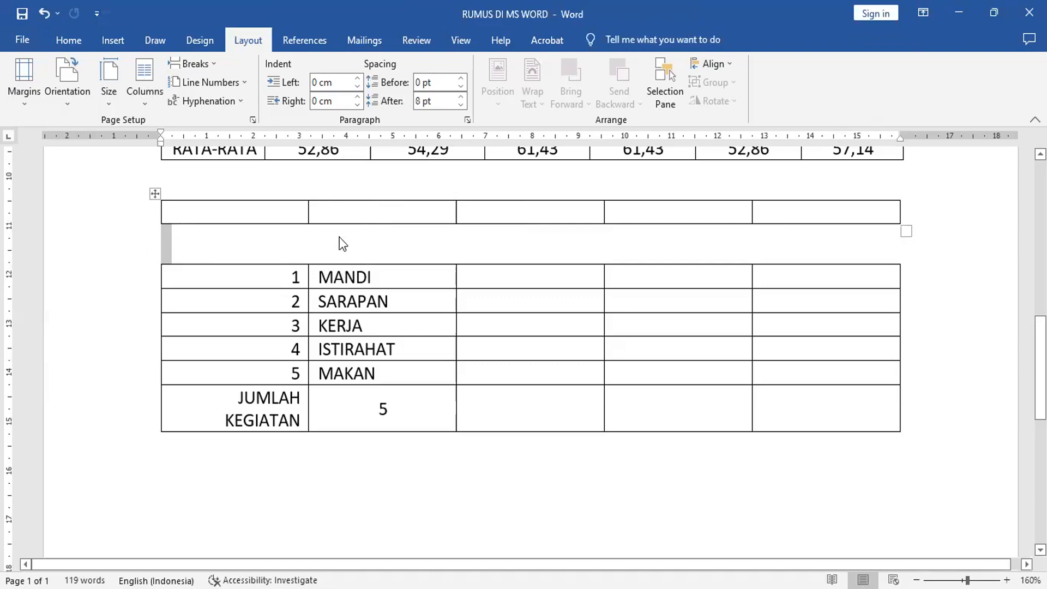
left_click(120, 226)
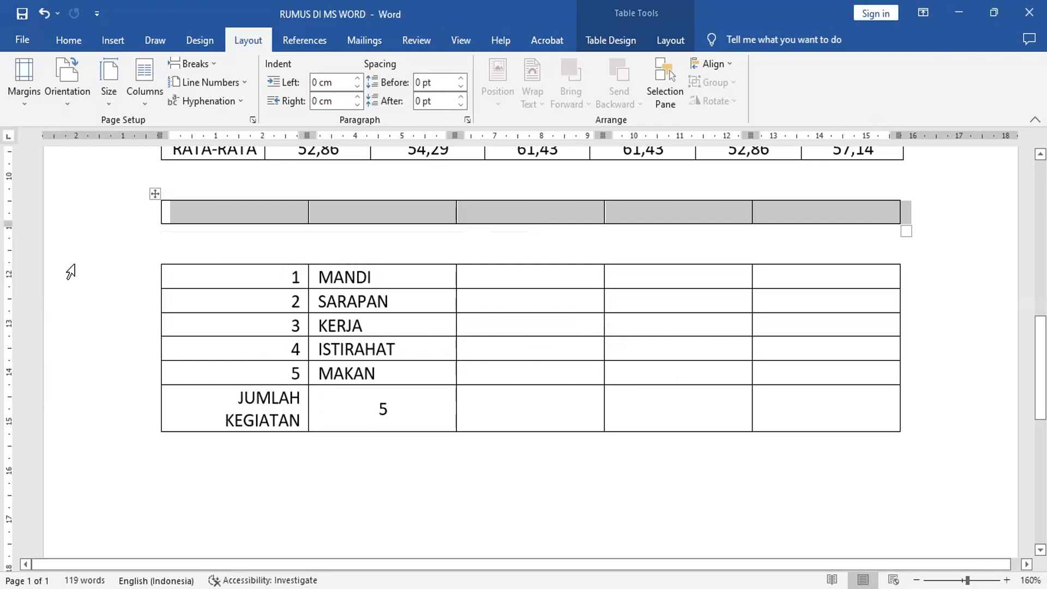
left_click(112, 244)
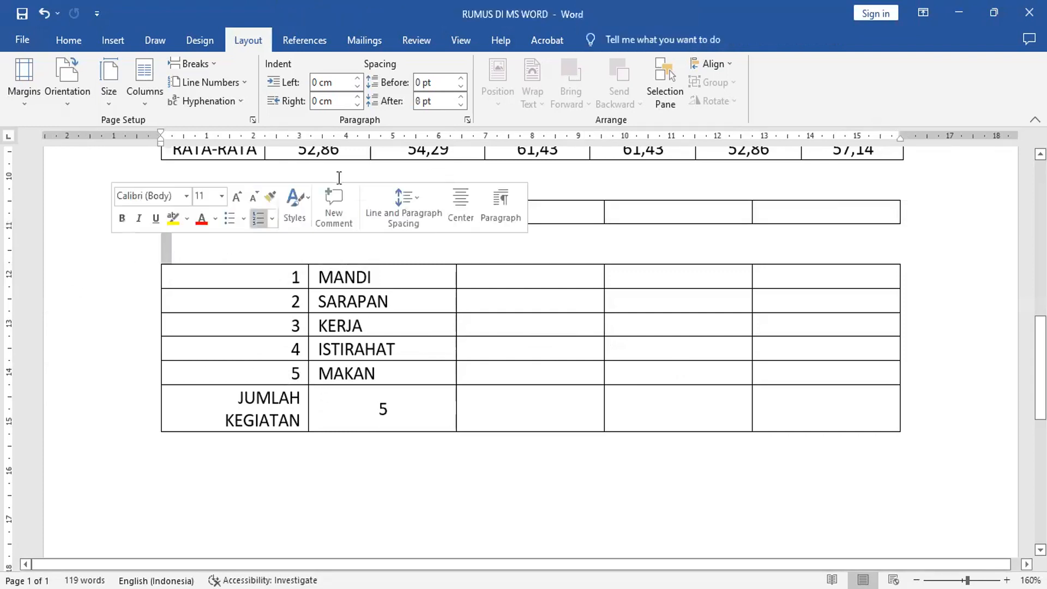
left_click(78, 44)
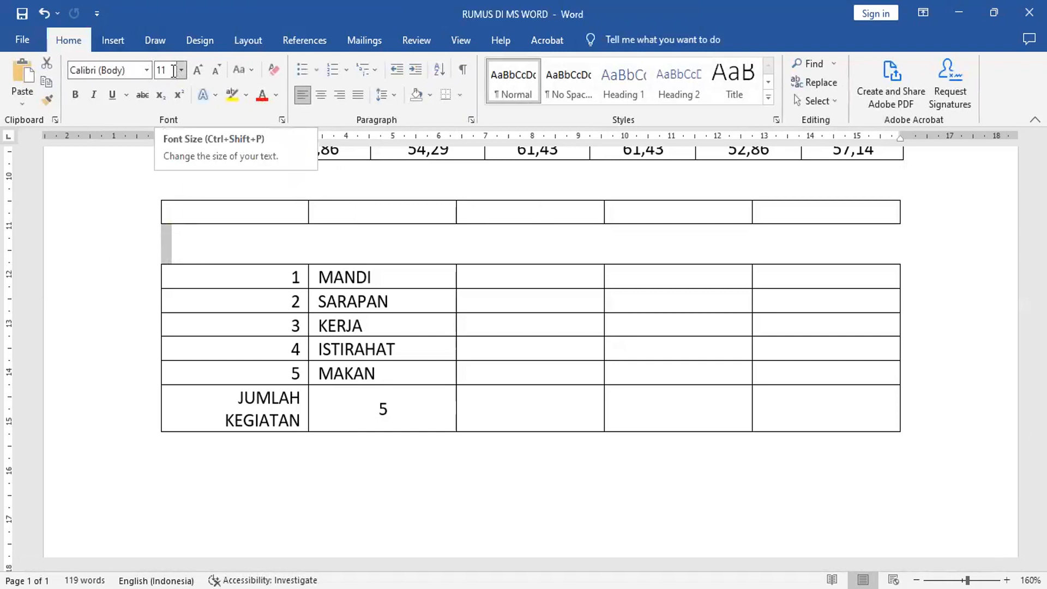
key("ctrl+shift+p")
type("1")
key("Return")
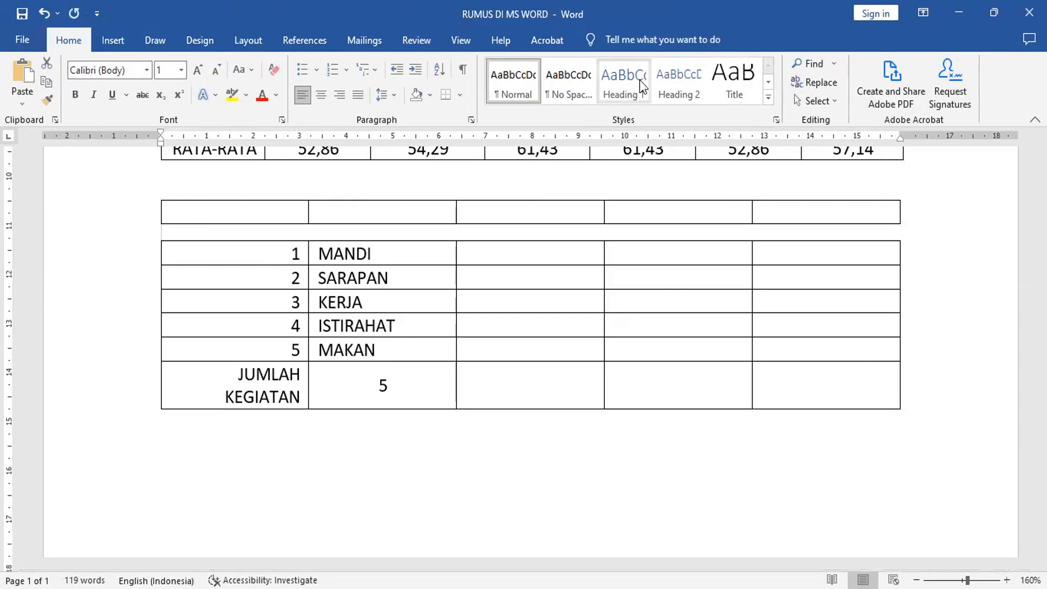
Undo the font size change on the blank line between the tables, apply the No Spacing style and set its font size to 1
left_click(44, 13)
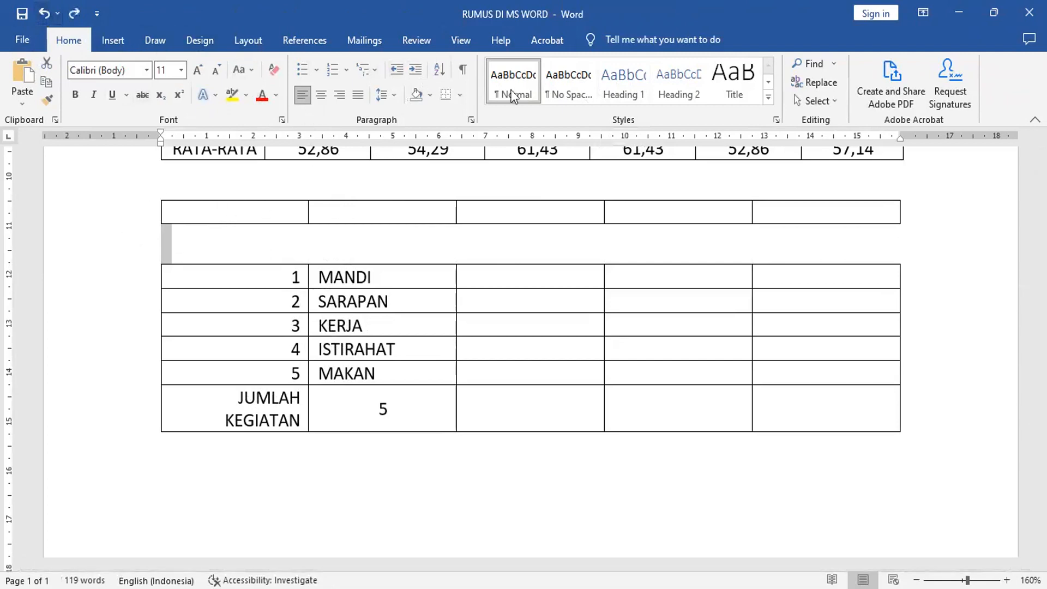
left_click(575, 93)
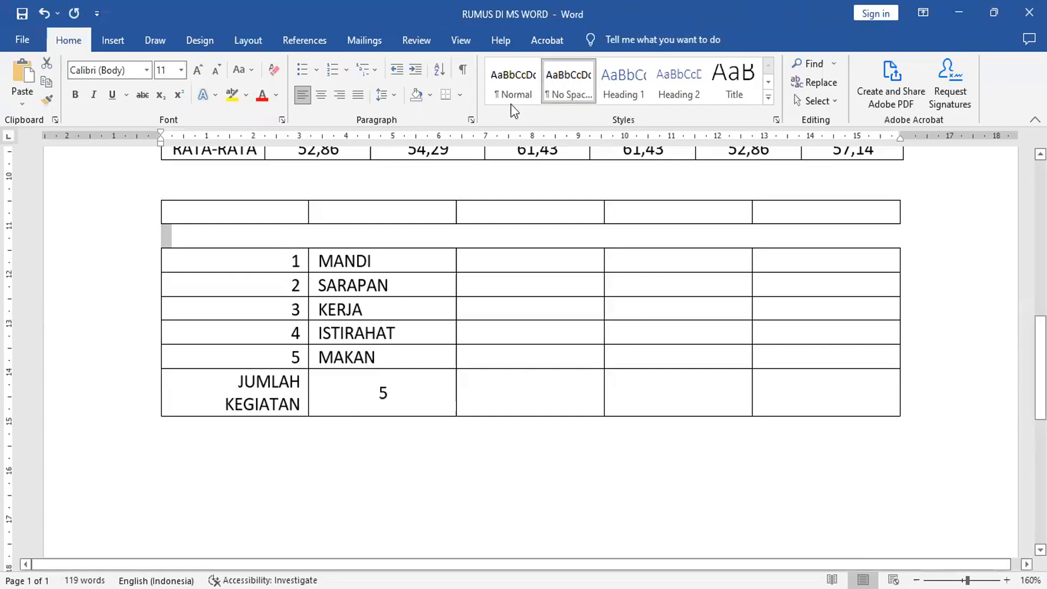
left_click(388, 97)
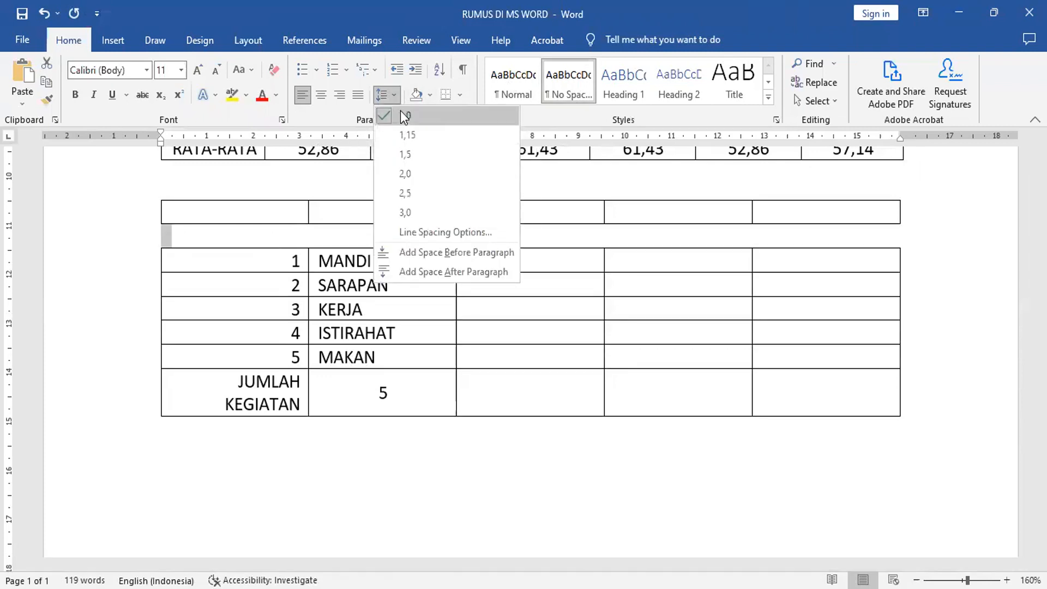
left_click(199, 213)
left_click(164, 70)
type("1")
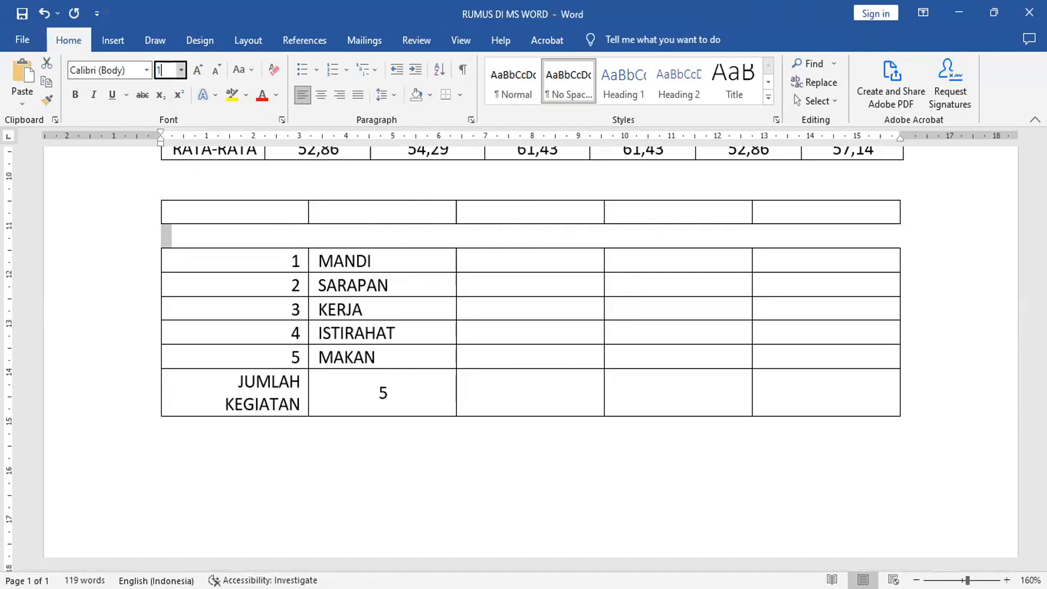
key("Return")
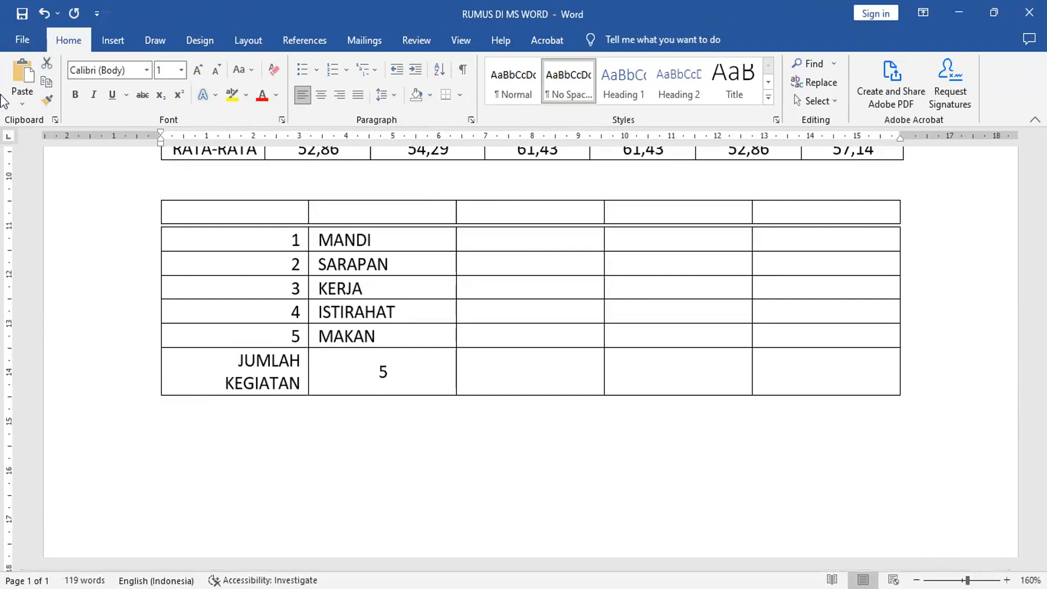
Enter the heading "Nomor Urut" in the first cell of the single-row table and centre it
left_click(295, 214)
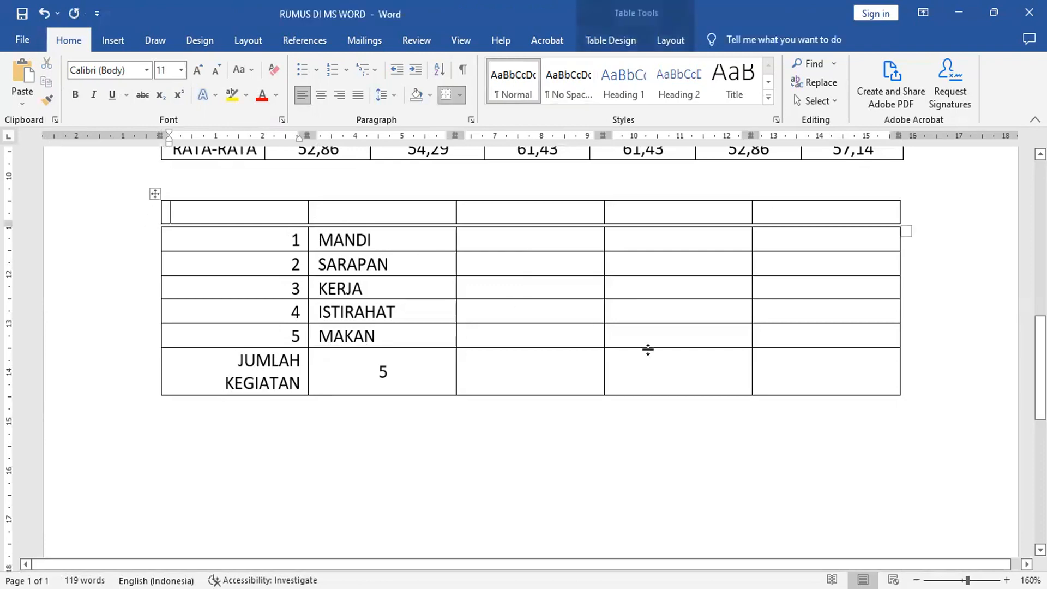
type("nOMOR Ut")
key("BackSpace")
type("rut")
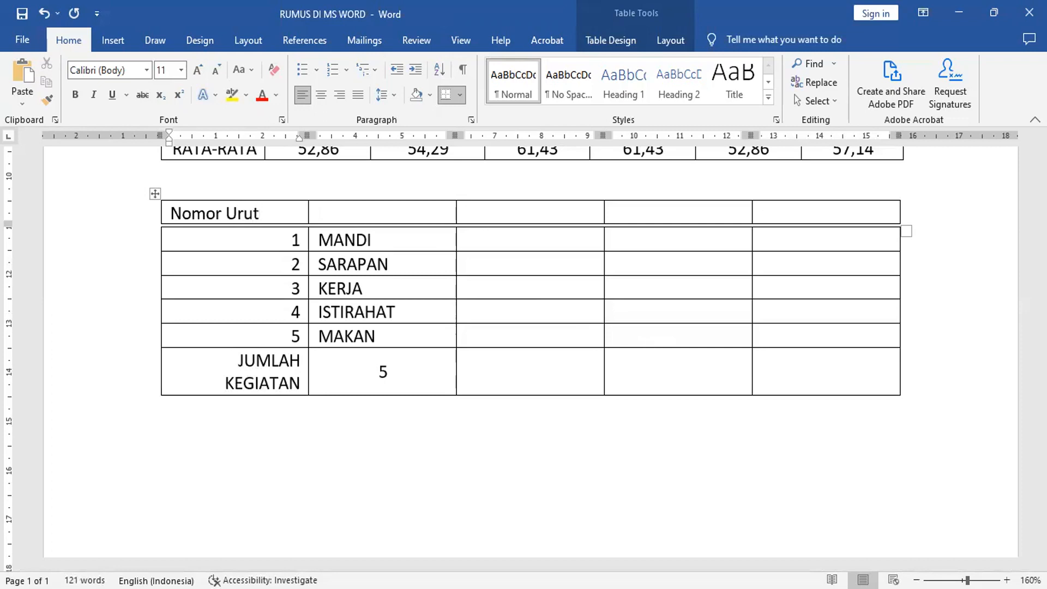
left_click(162, 221)
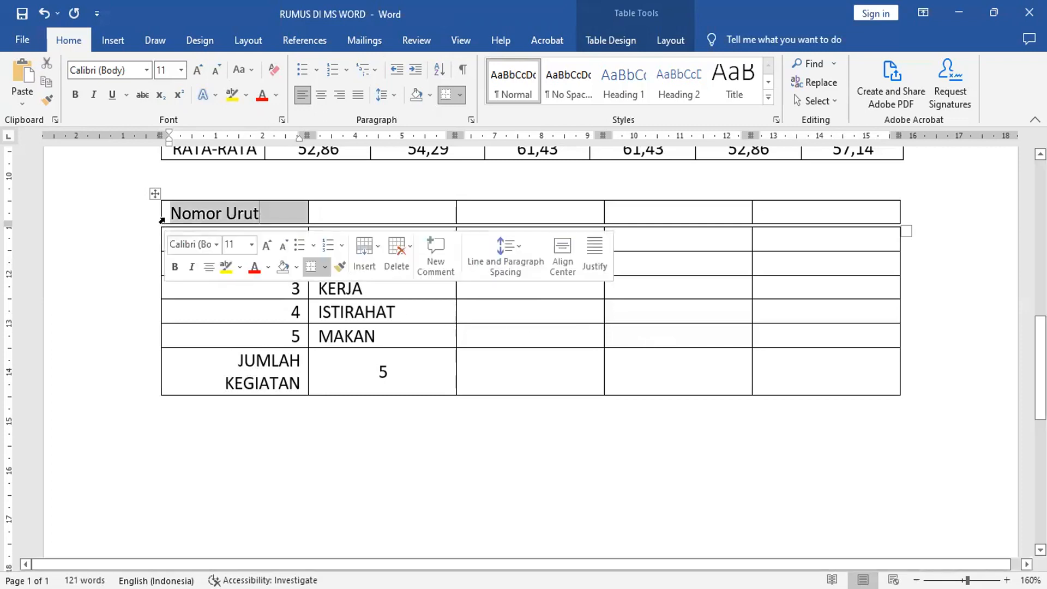
left_click(339, 95)
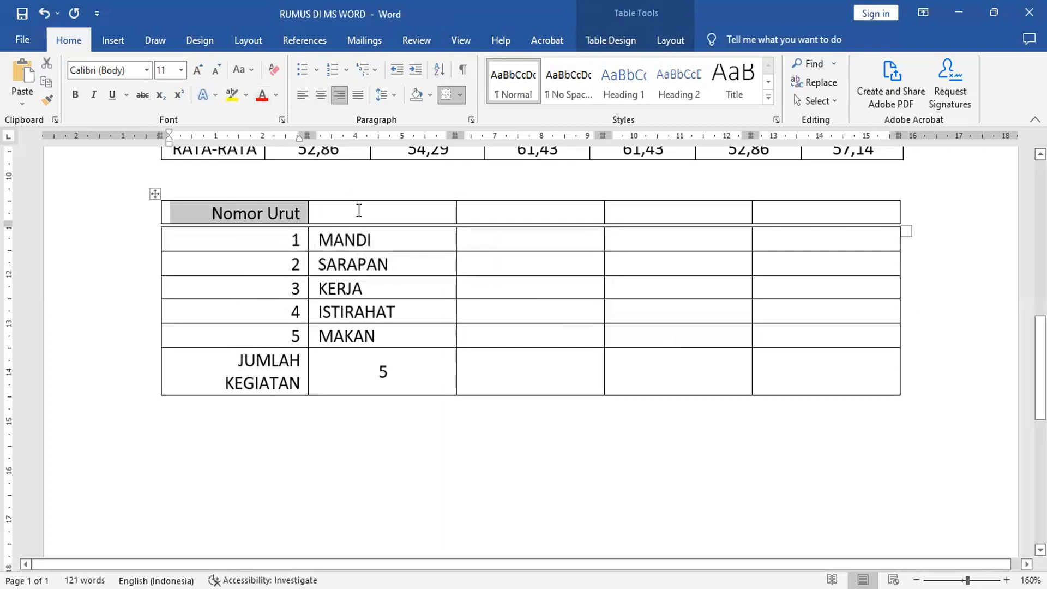
left_click(321, 94)
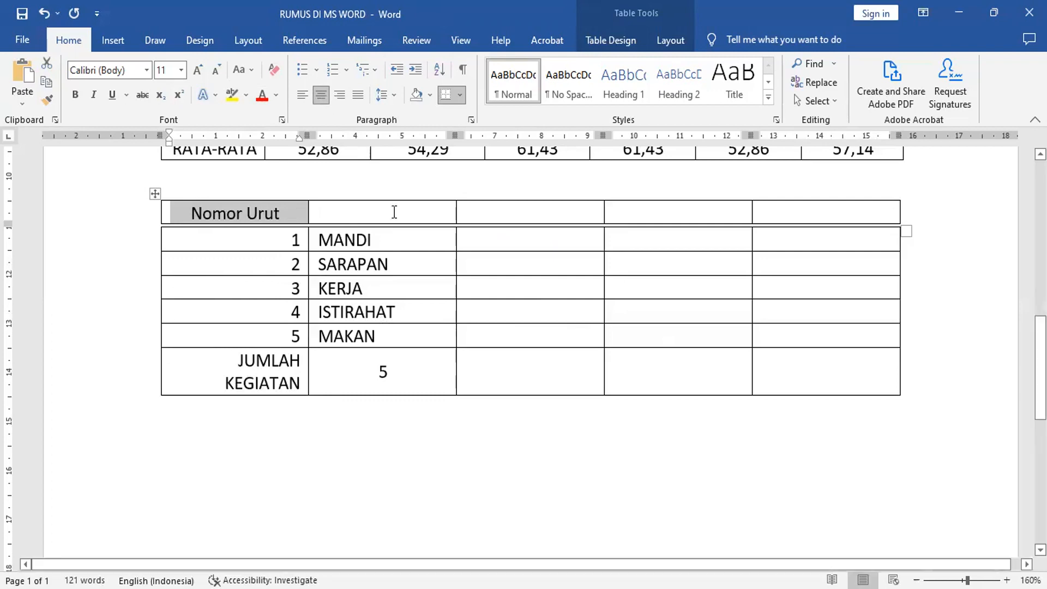
Fill the remaining header cells with Kegiatan, Waktu, Lokasi and Keterangan
left_click(393, 212)
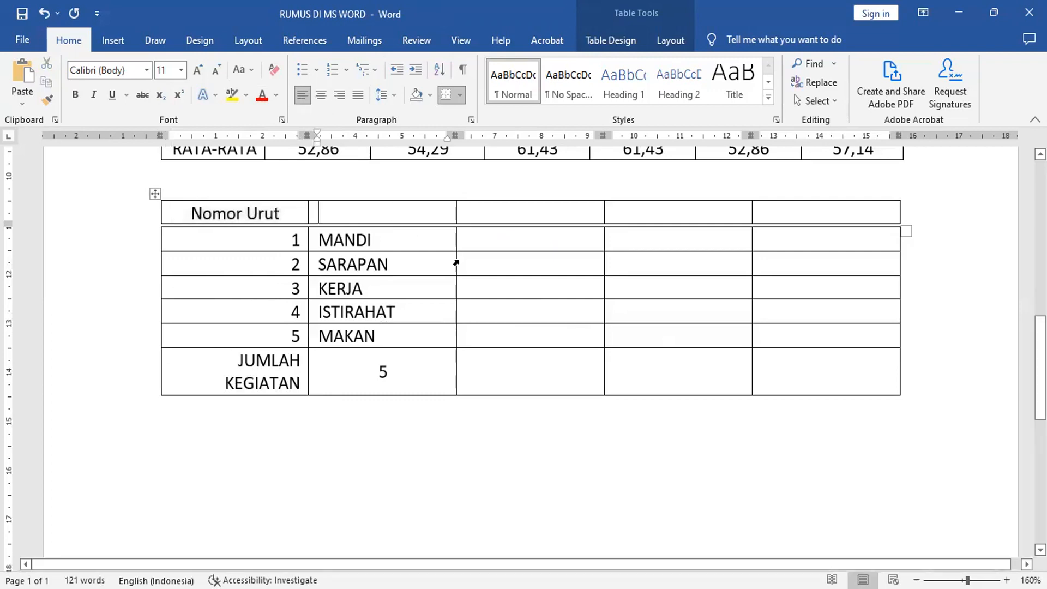
type("Keg")
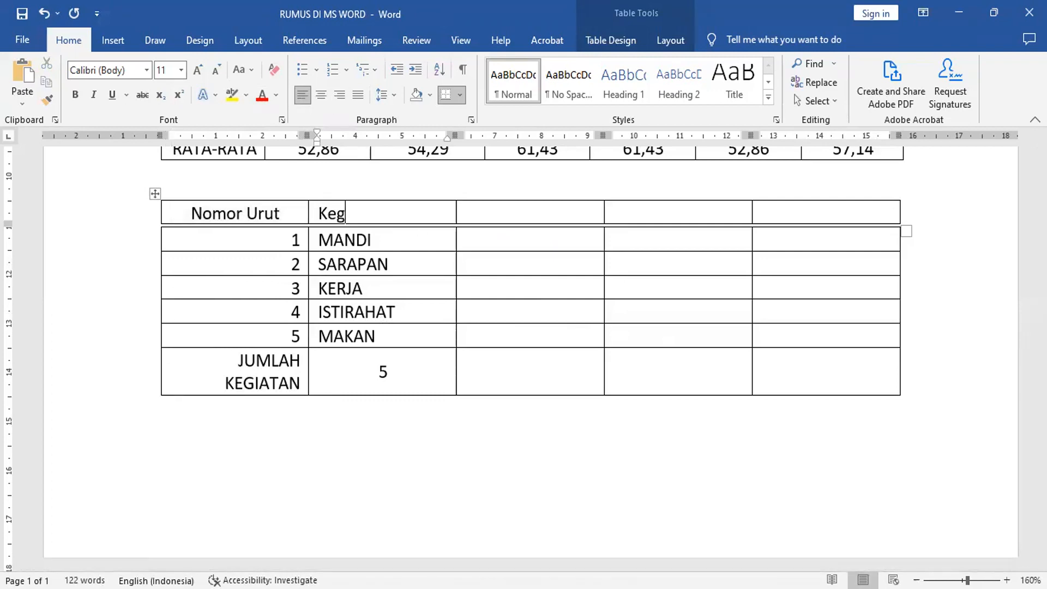
type("iatan")
key("Tab")
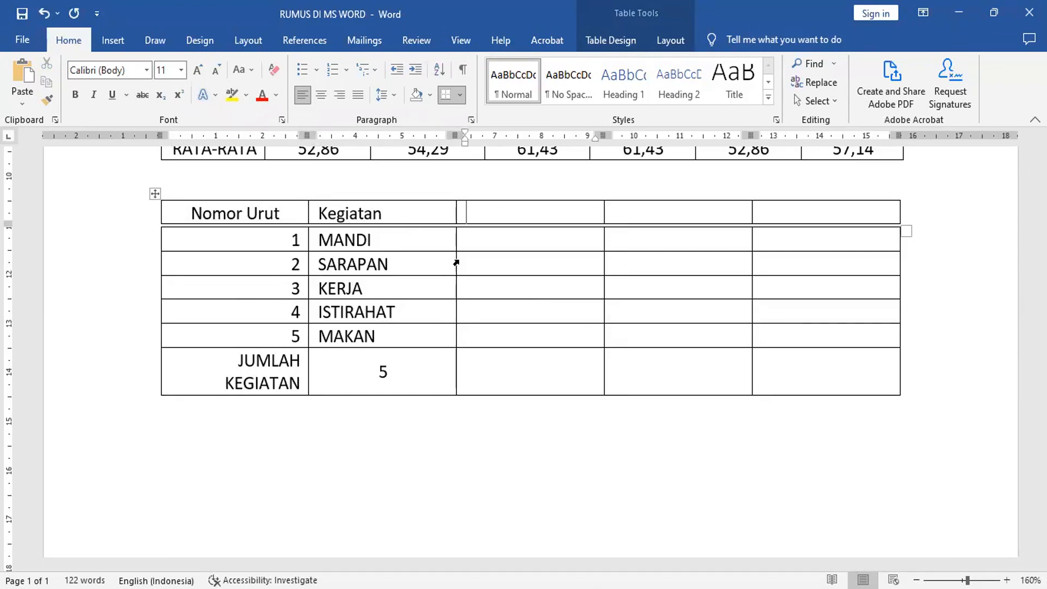
type("Waktu")
key("Tab")
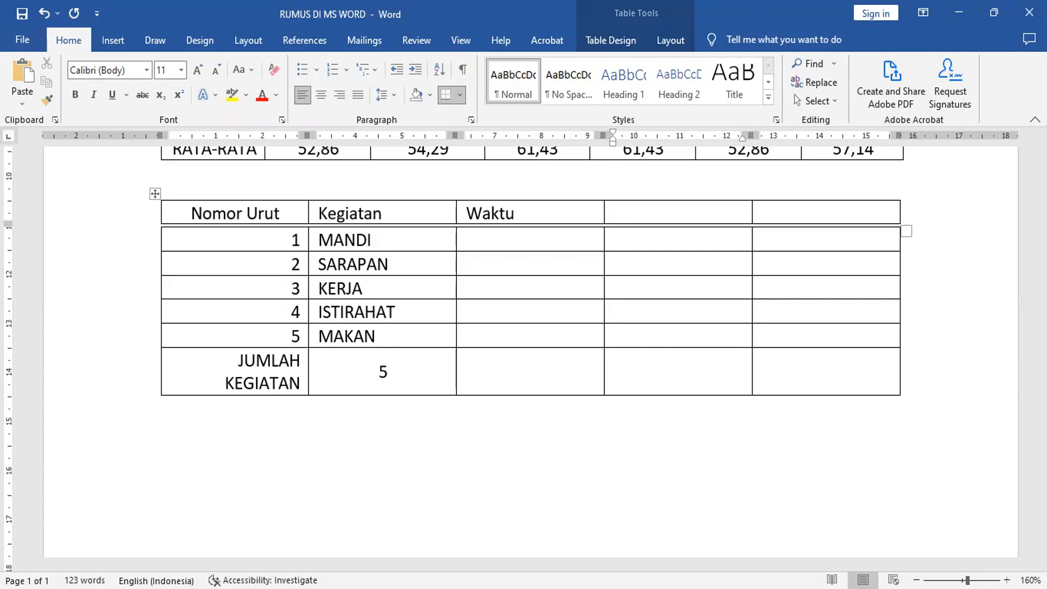
type("Lokasi")
key("Tab")
type("Ke")
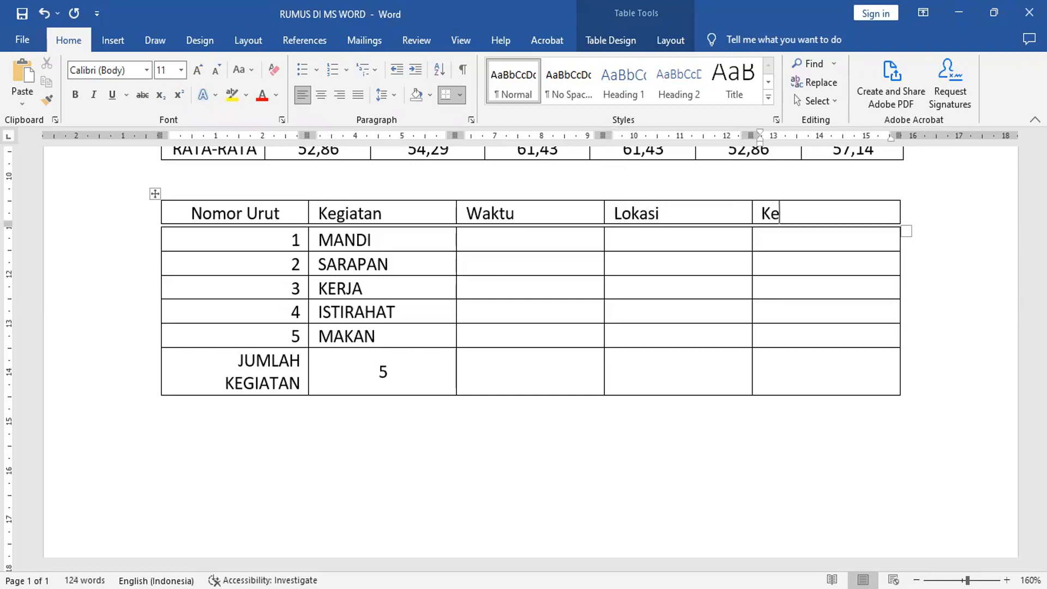
type("terangan")
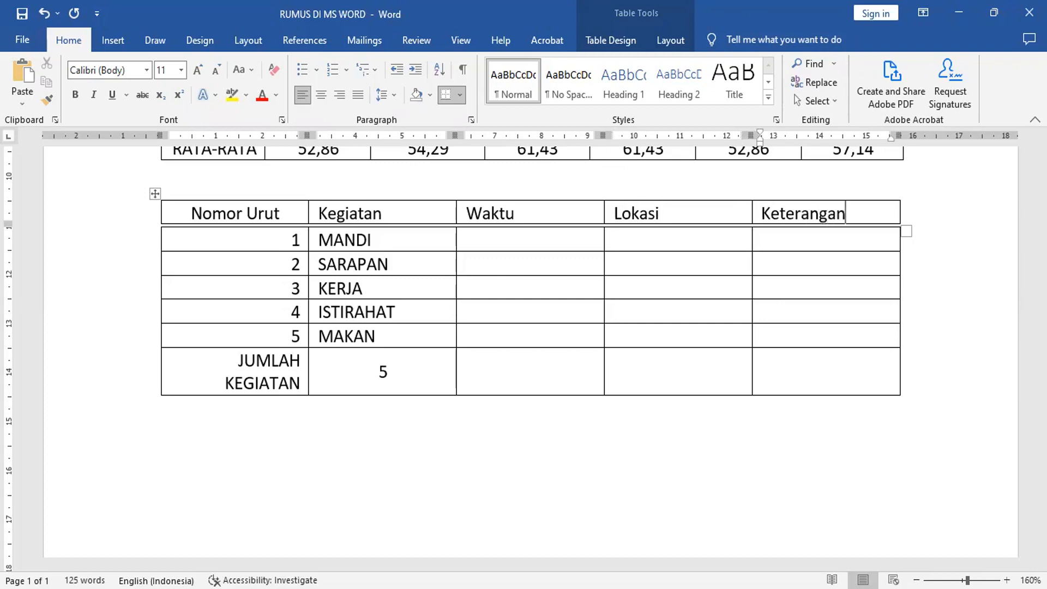
Make the whole header row bold and centre the Kegiatan, Waktu, Lokasi and Keterangan headings
left_click(131, 221)
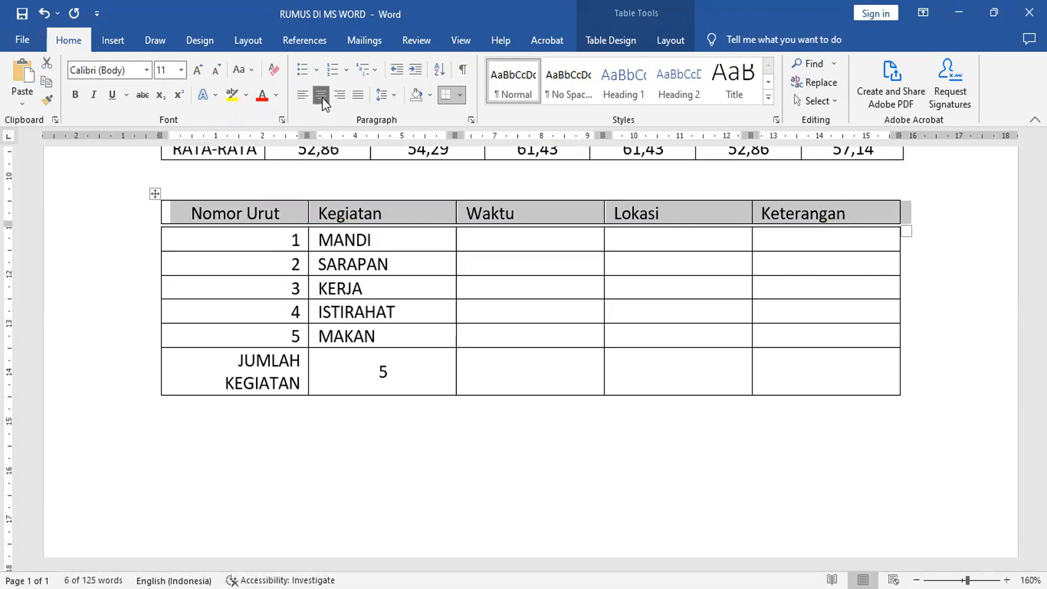
left_click(75, 95)
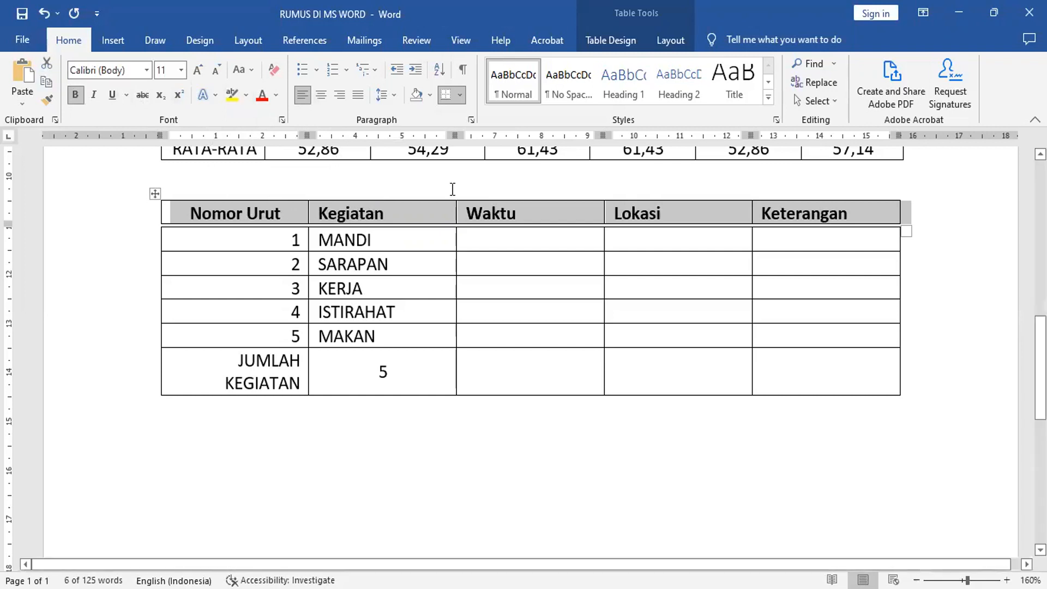
left_click(311, 218)
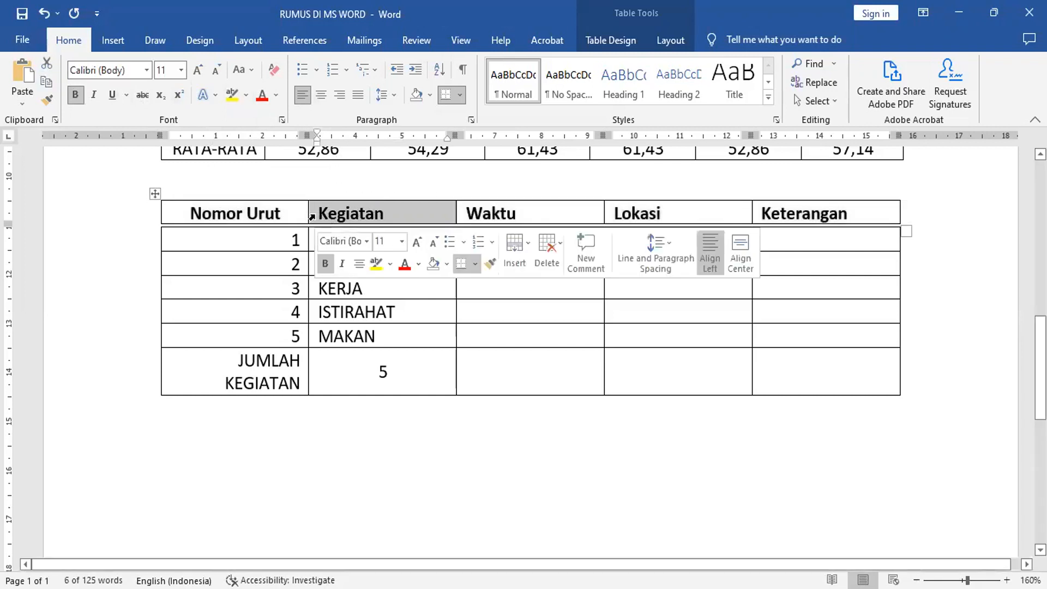
left_click(458, 212, "shift")
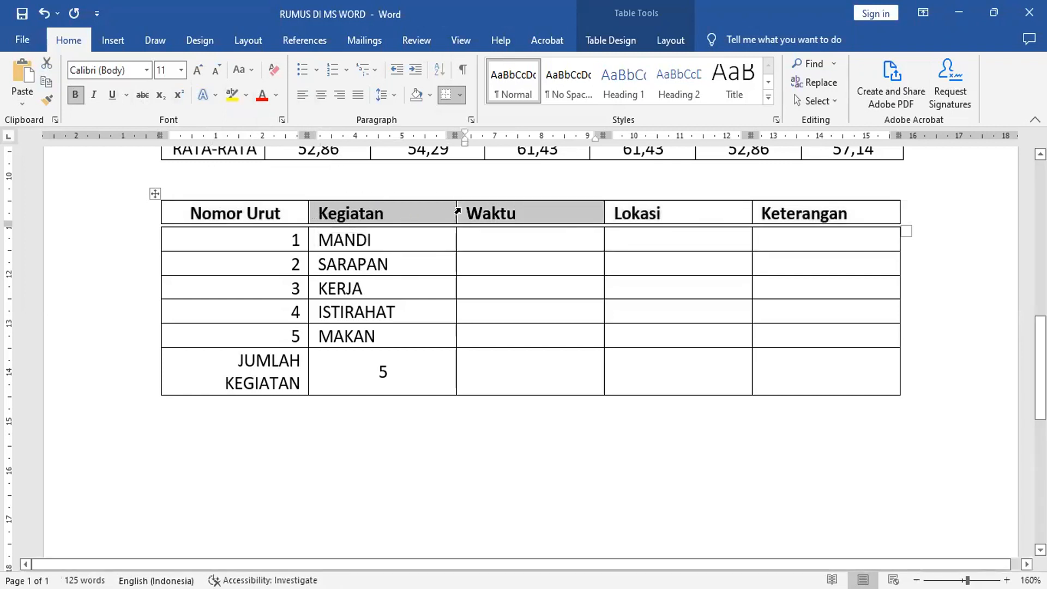
left_click(606, 212, "shift")
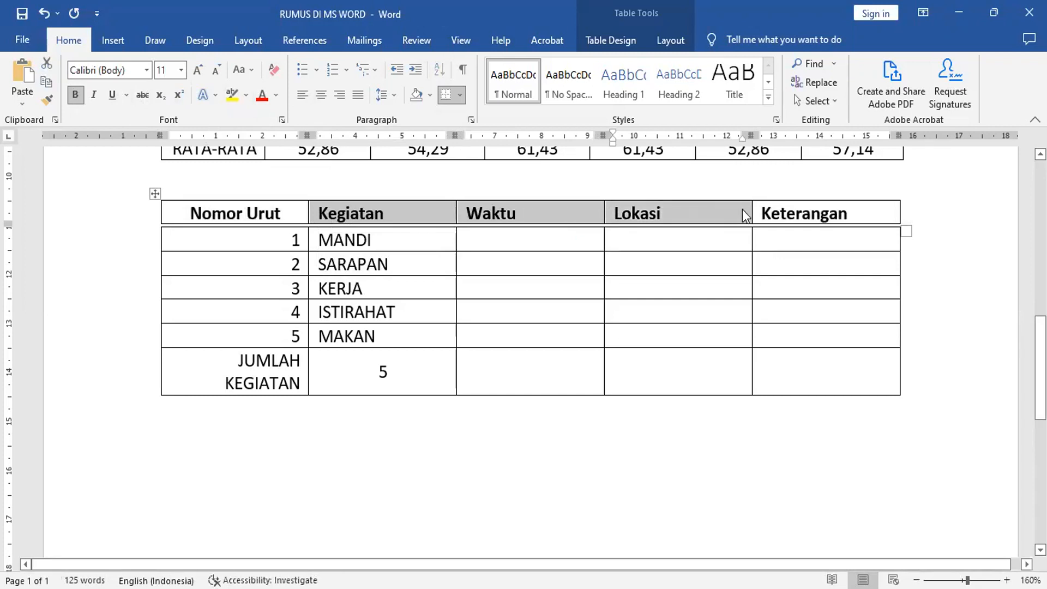
left_click(755, 213, "shift")
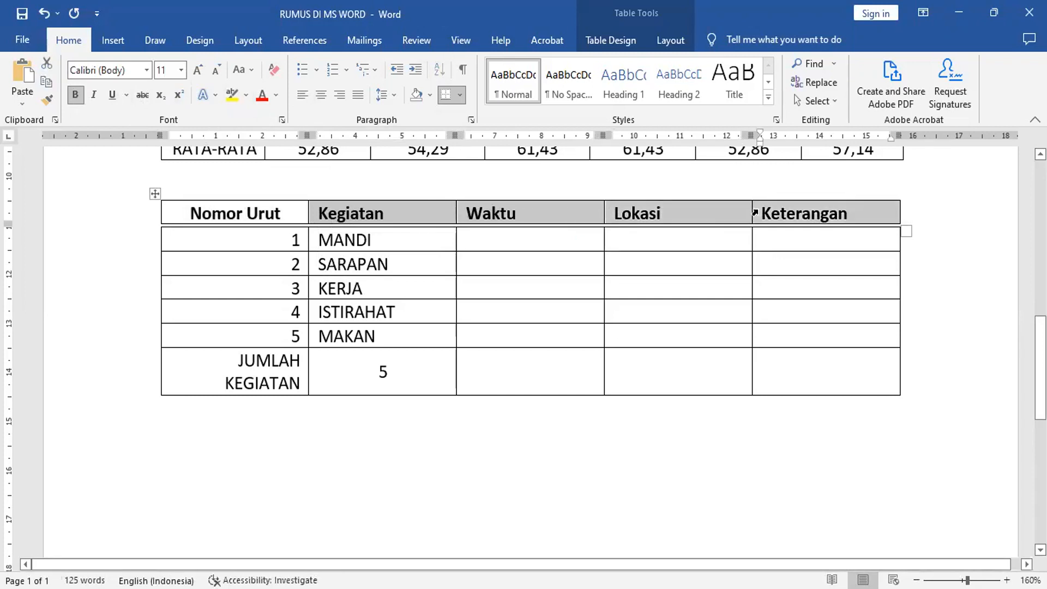
left_click(321, 95)
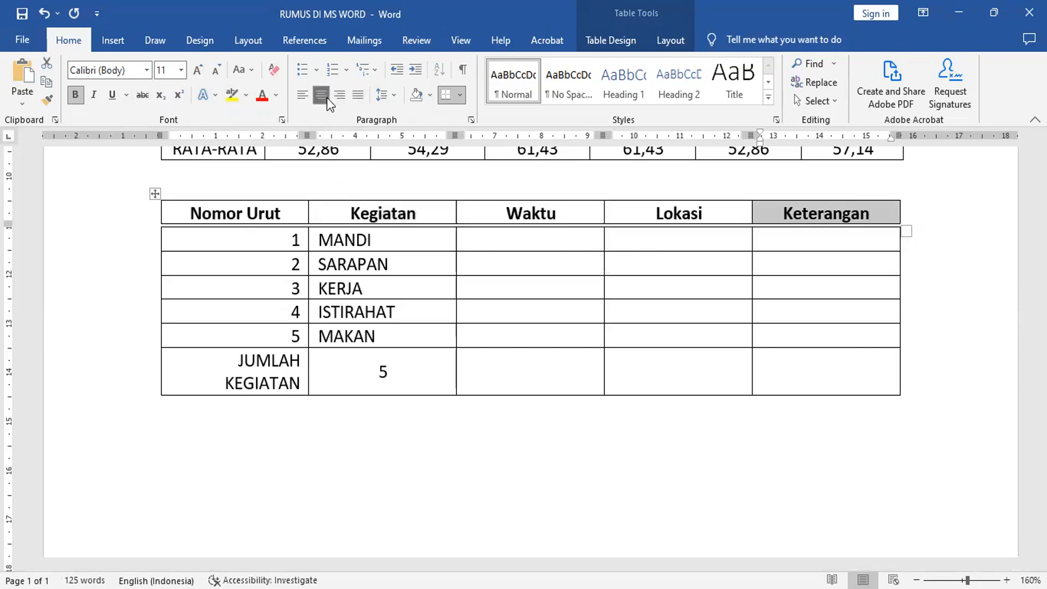
left_click(558, 273)
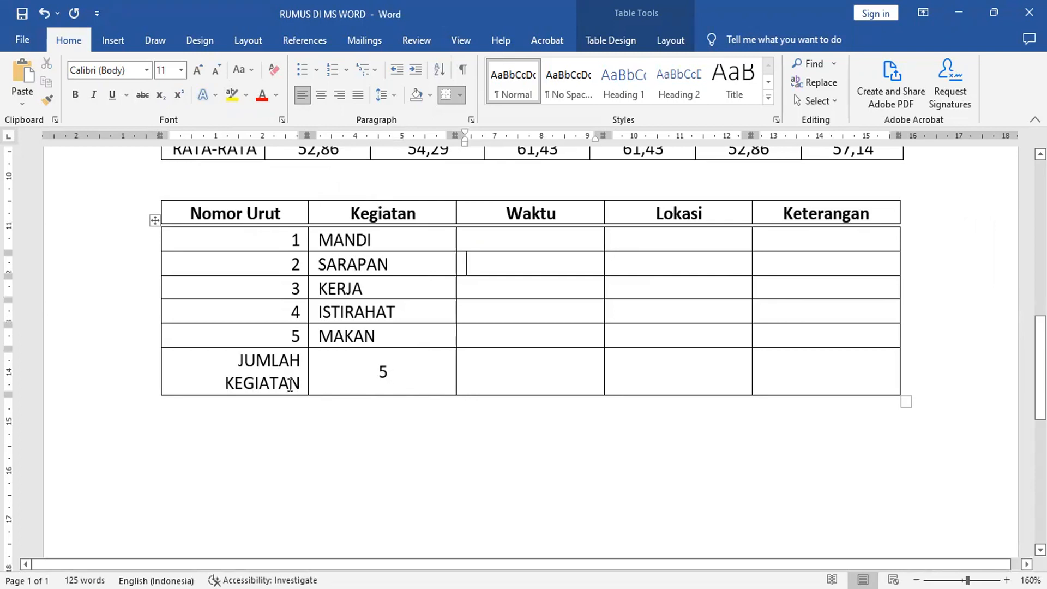
Shade the count result cell beside JUMLAH KEGIATAN dark grey
left_click(312, 384)
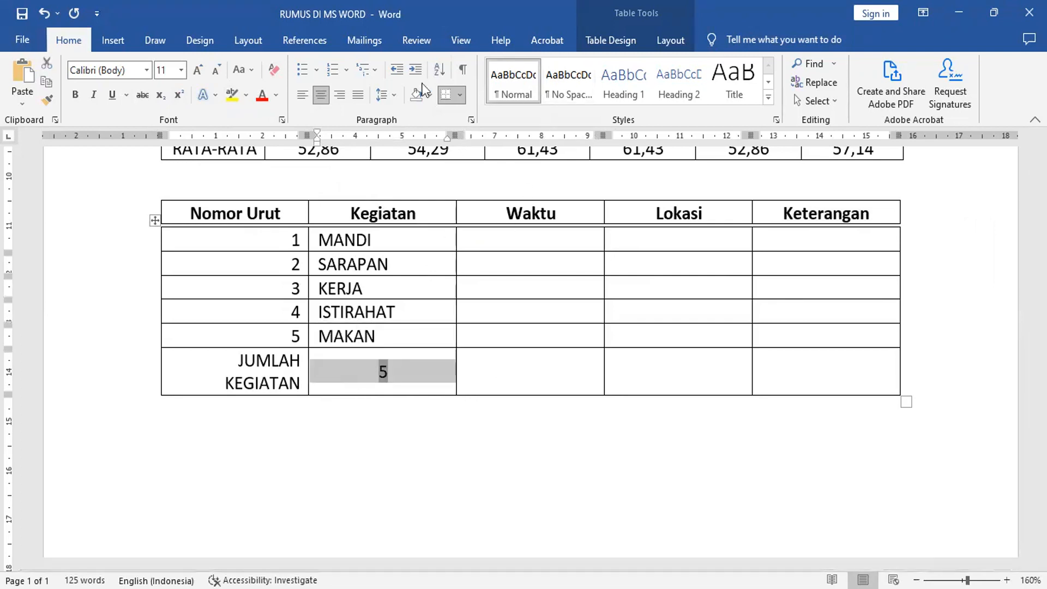
left_click(675, 41)
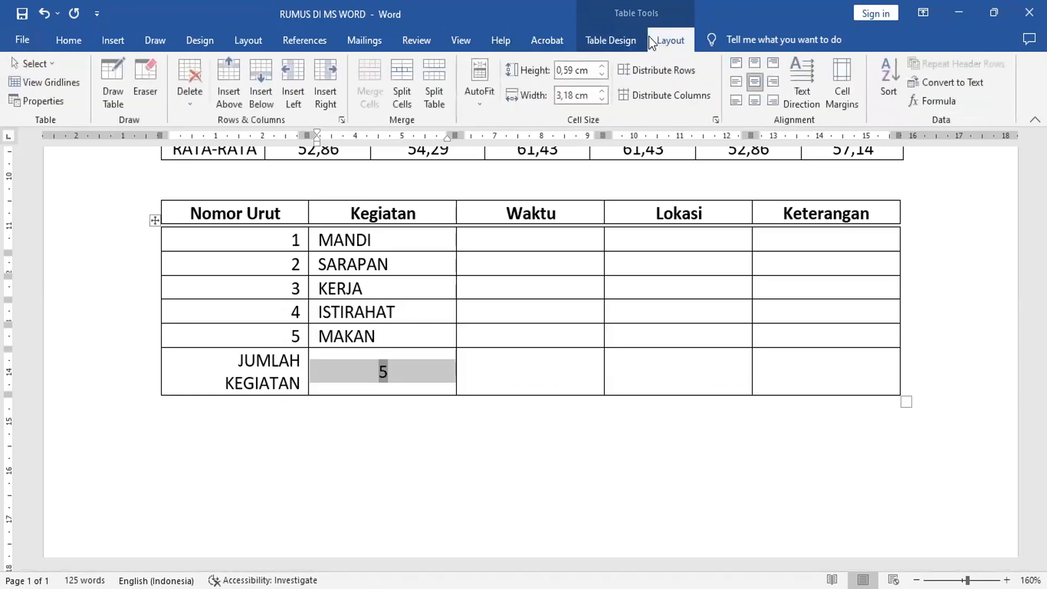
left_click(621, 41)
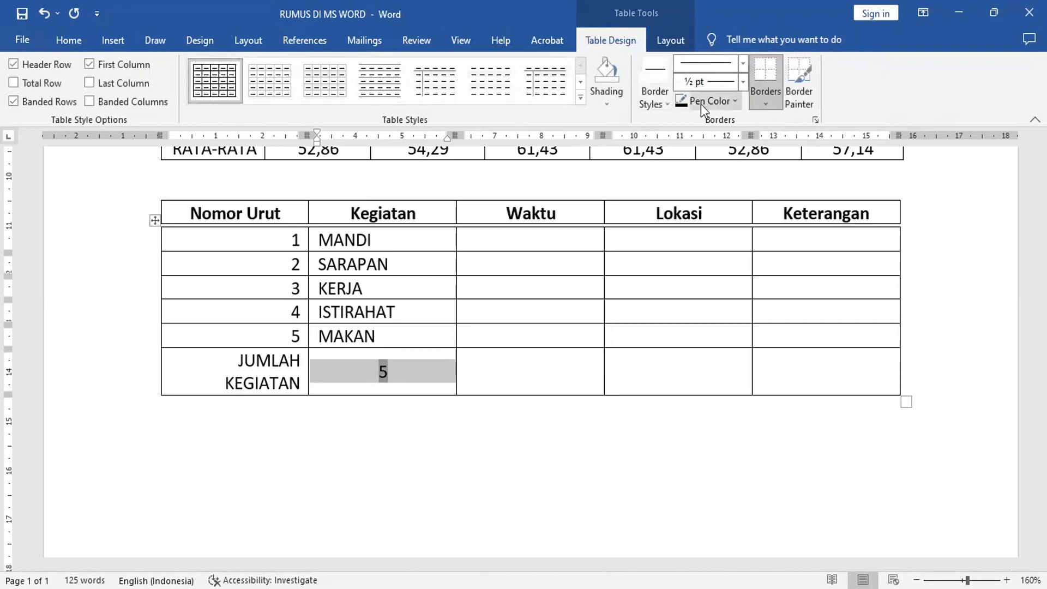
left_click(607, 103)
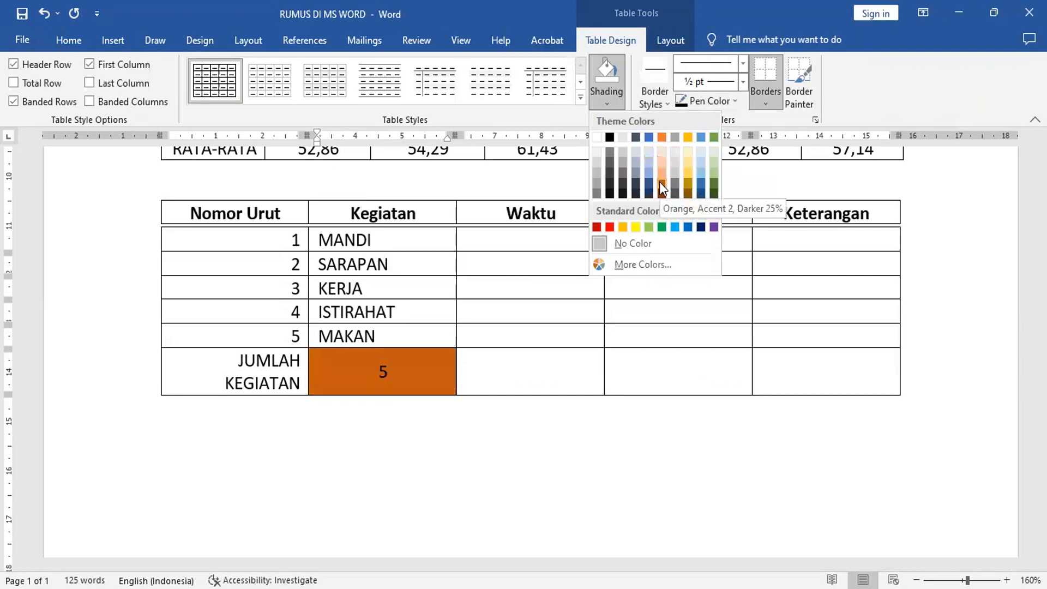
left_click(611, 151)
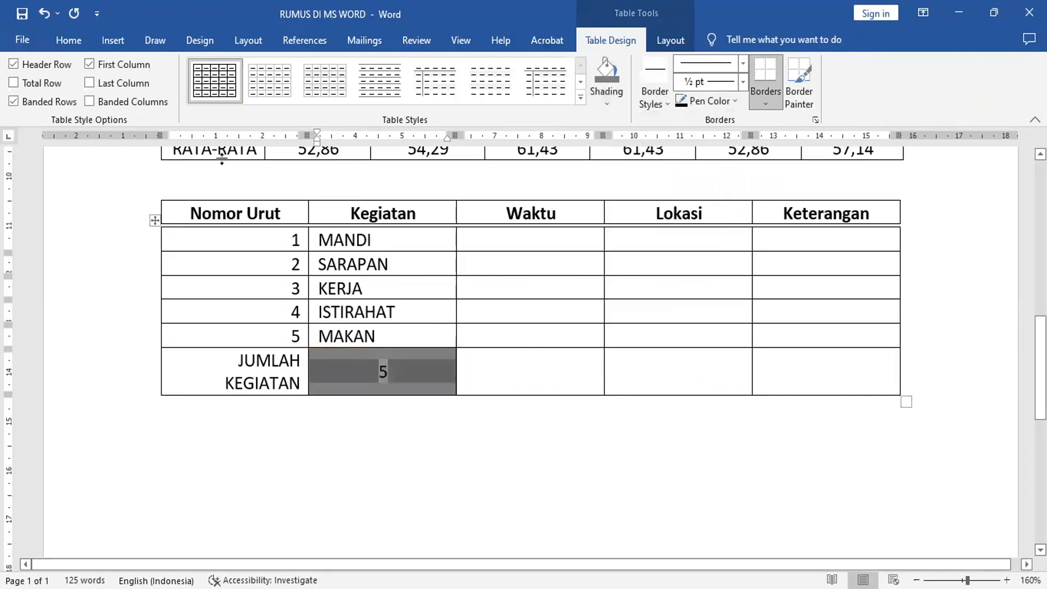
Format the count result beside JUMLAH KEGIATAN as bold red text at font size 14
left_click(75, 44)
left_click(264, 97)
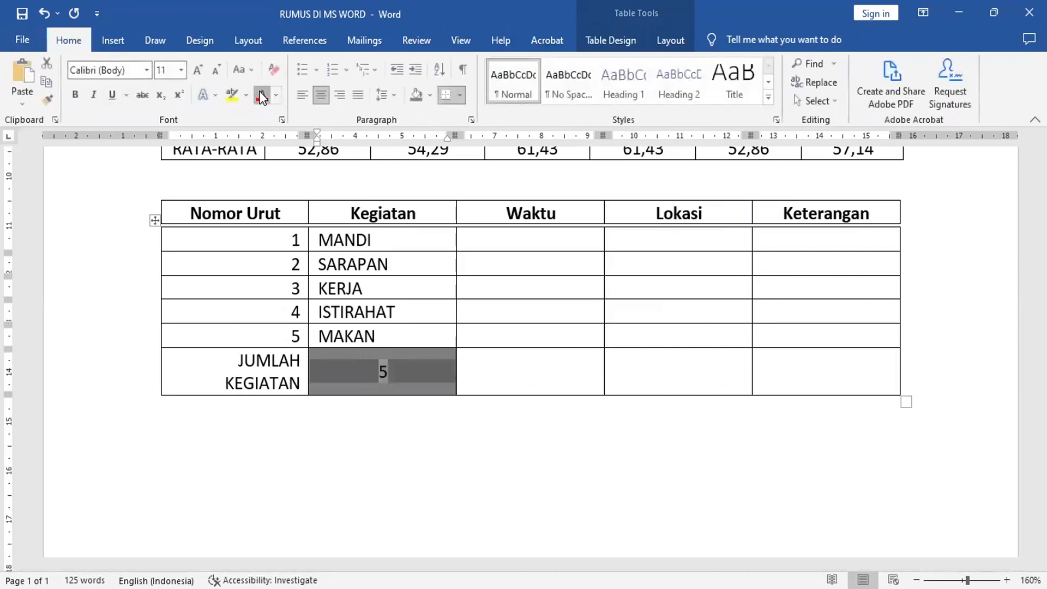
left_click(76, 95)
left_click(198, 70)
left_click(199, 71)
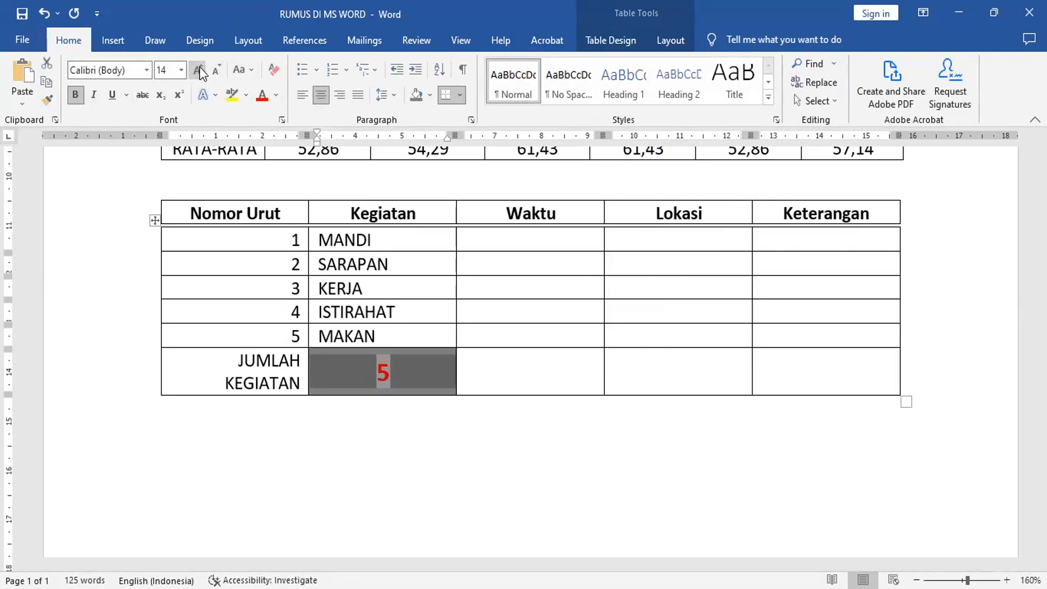
left_click(553, 376)
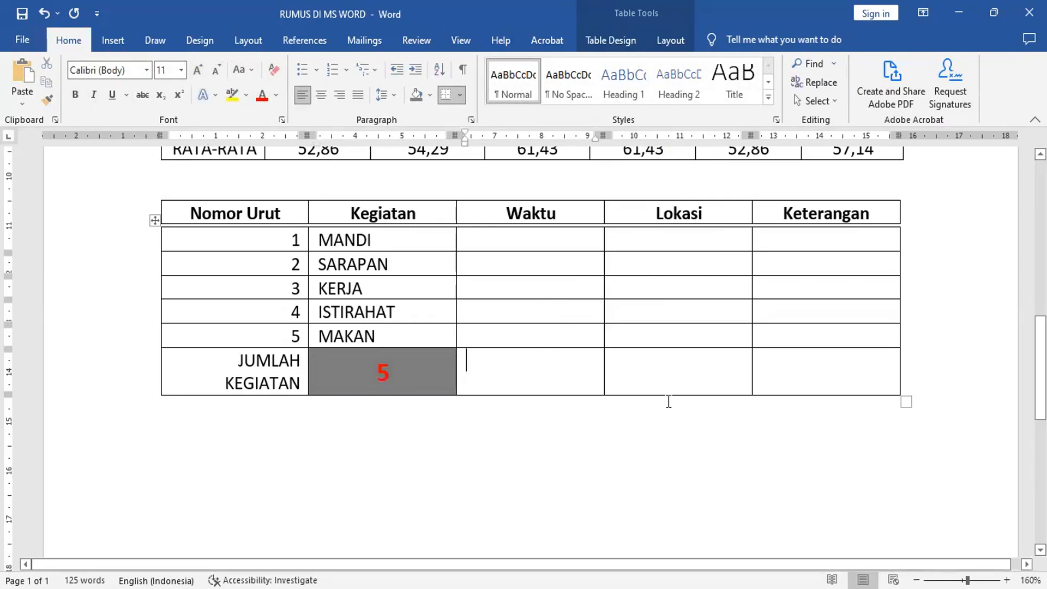